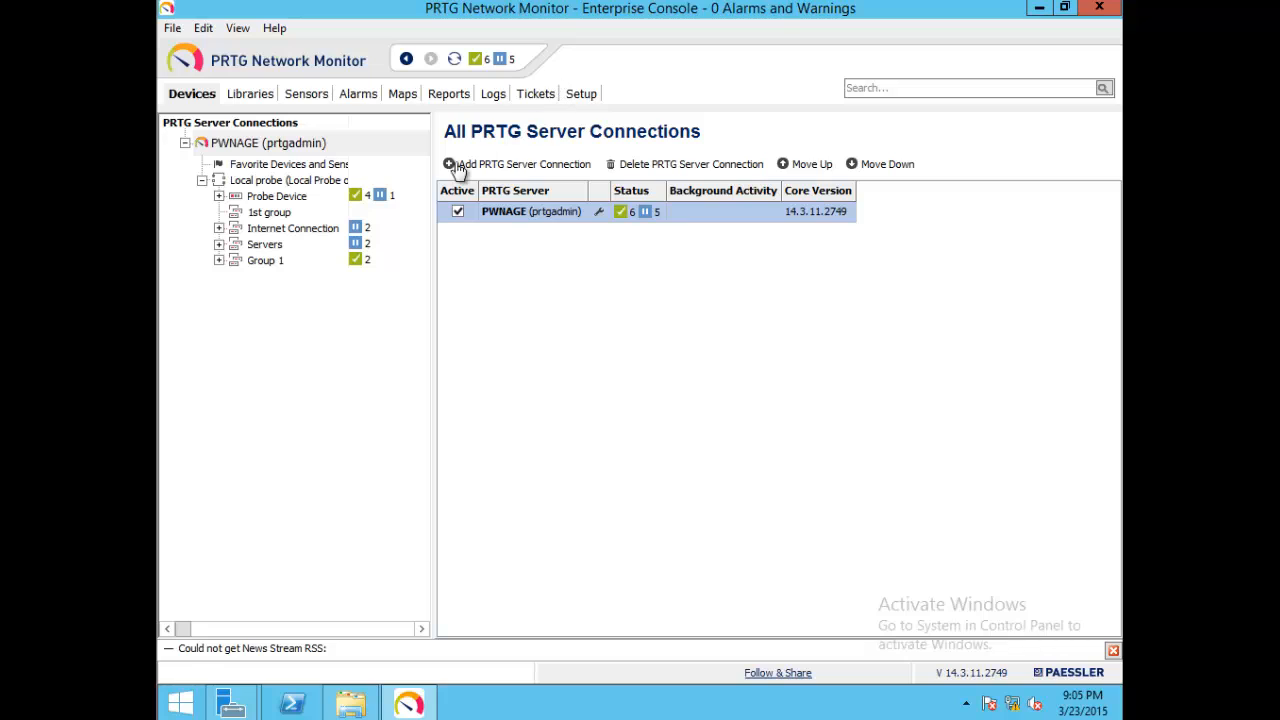
Start a new group under the local probe and name it Domain Controllers, leaving its tags empty
{"action": "left_click", "coordinate": [287, 184]}
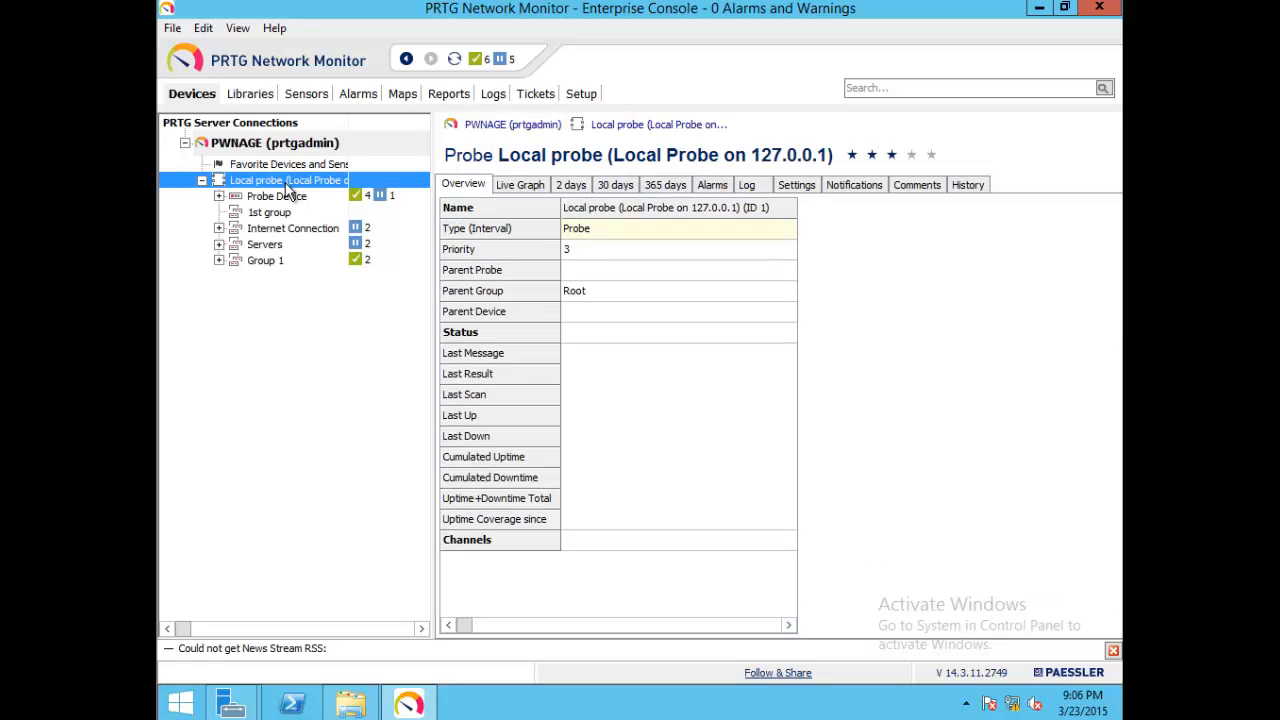
{"action": "right_click", "coordinate": [286, 186]}
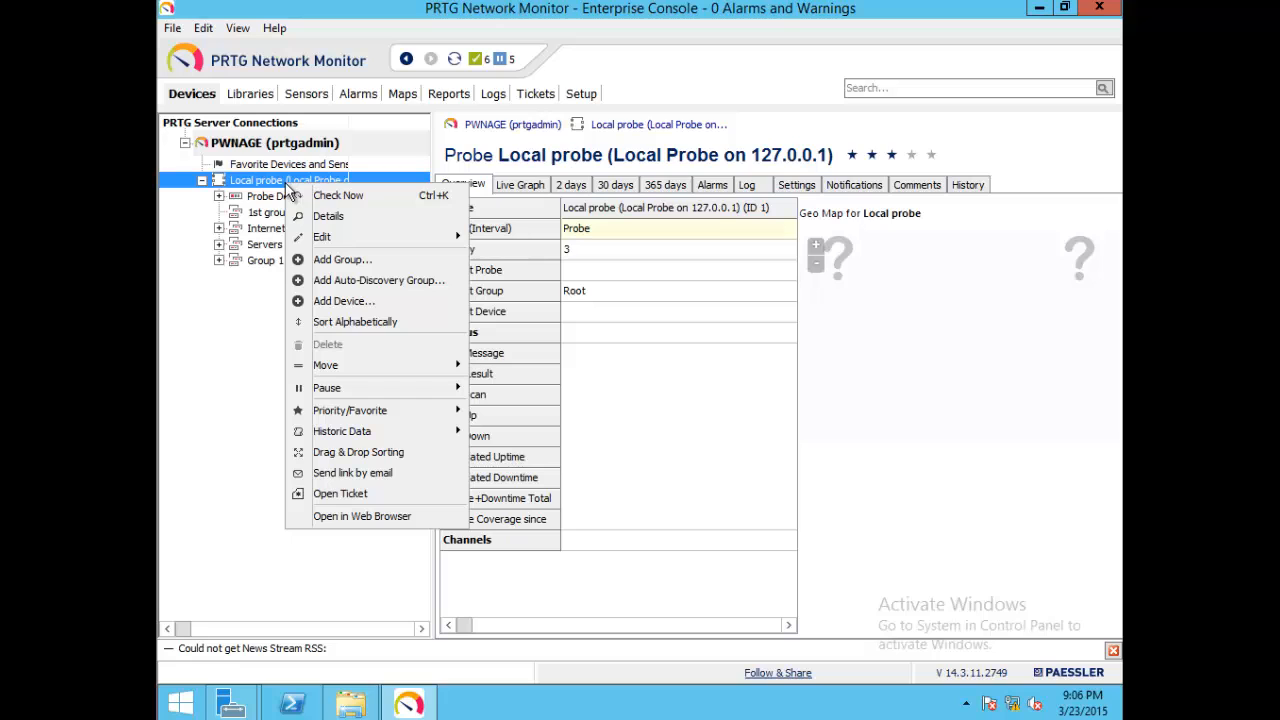
{"action": "left_click", "coordinate": [340, 261]}
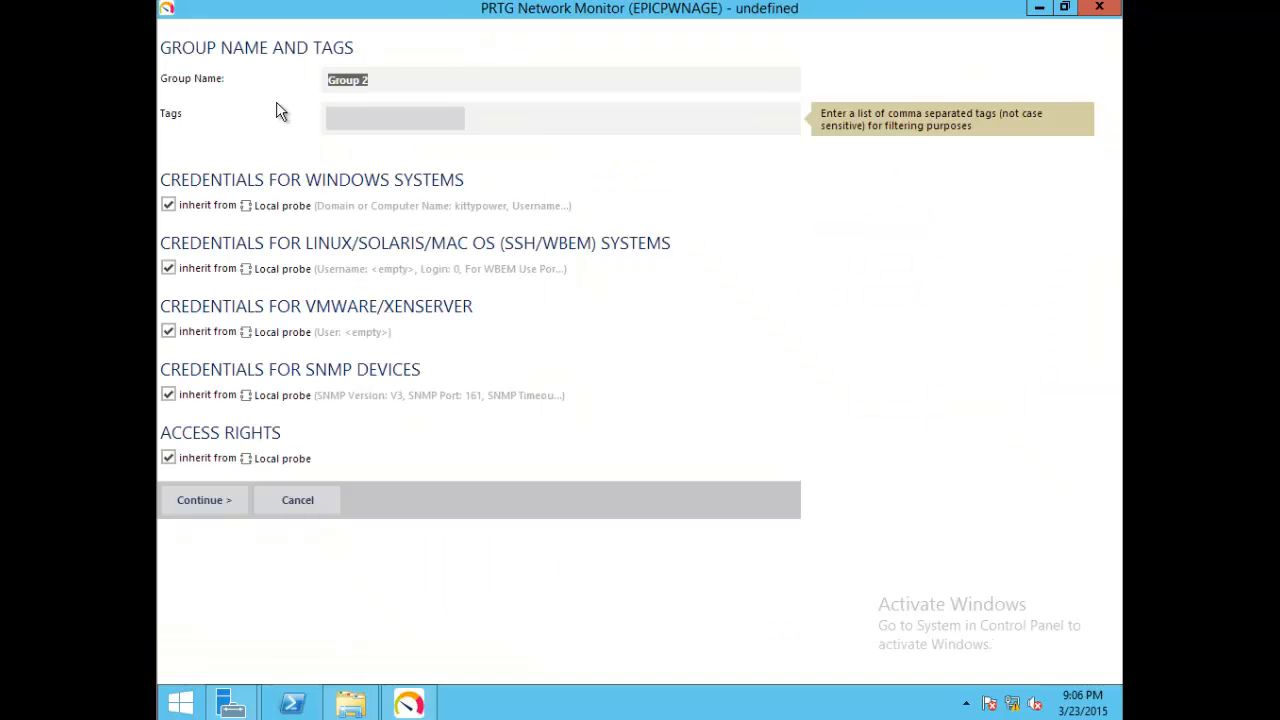
{"action": "left_click", "coordinate": [404, 78]}
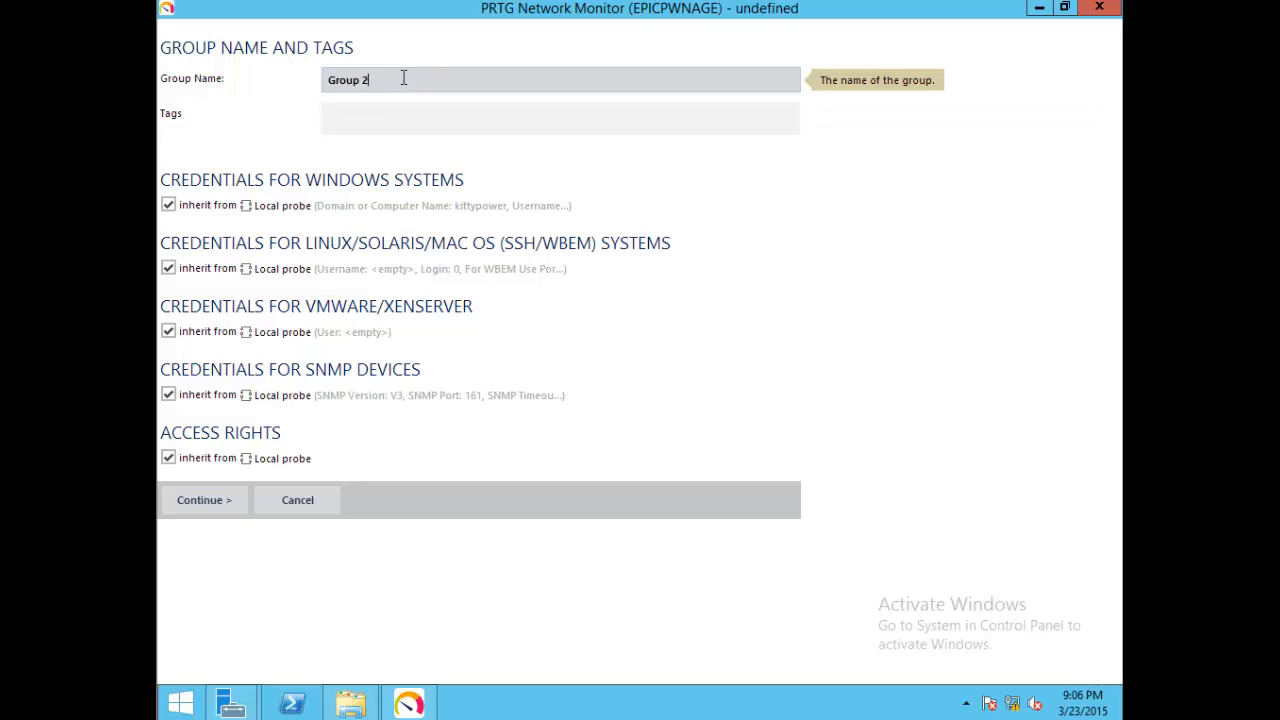
{"action": "left_click_drag", "start_coordinate": [404, 78], "coordinate": [294, 72]}
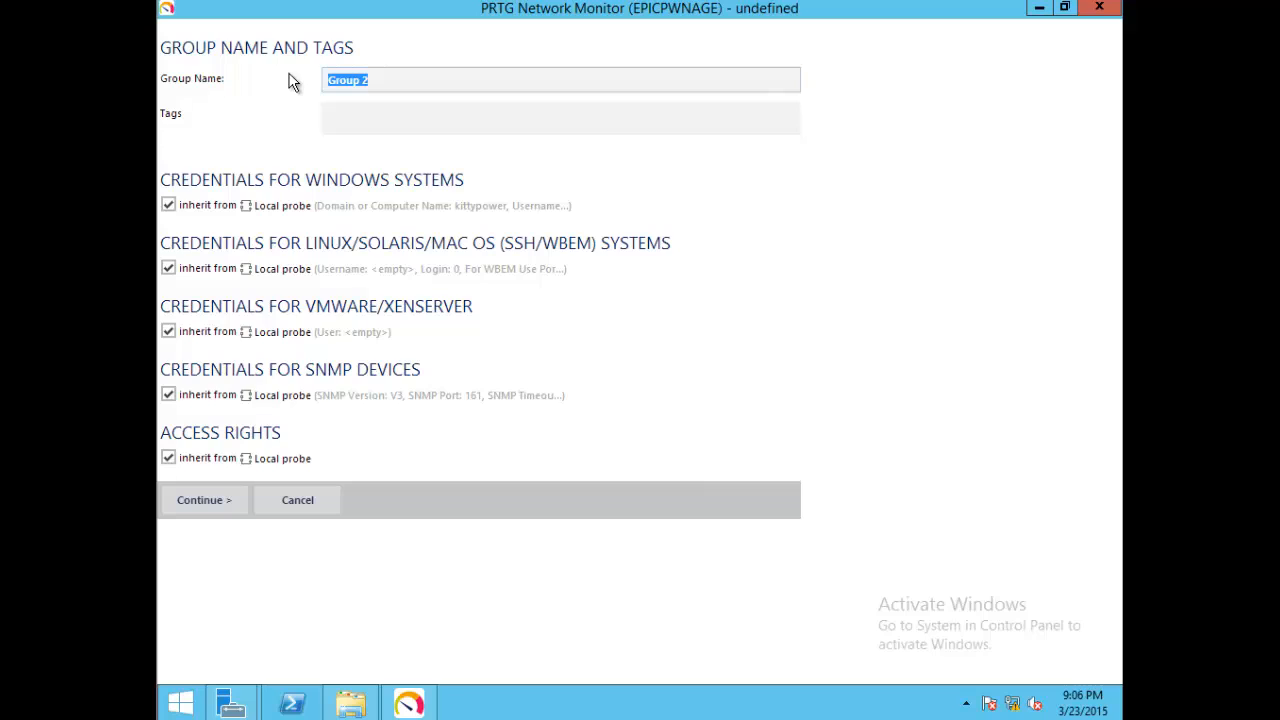
{"action": "type", "text": "Domain "}
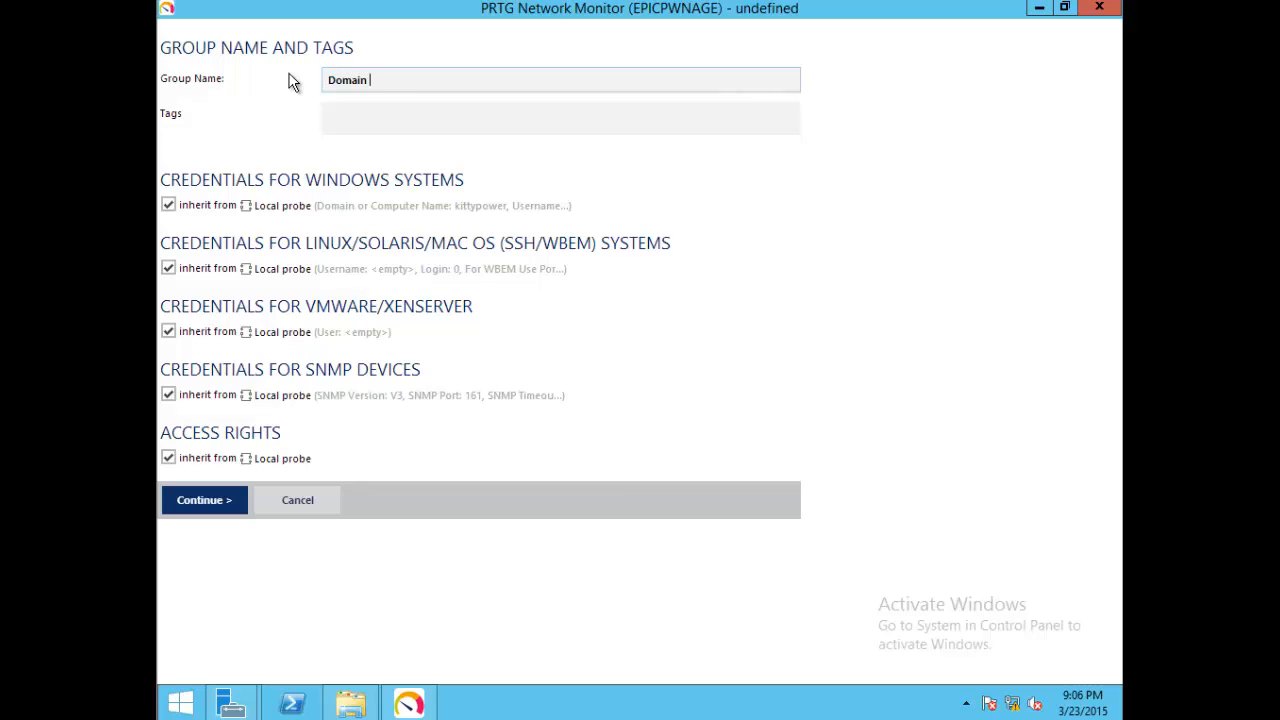
{"action": "type", "text": "Controllers"}
{"action": "left_click", "coordinate": [419, 117]}
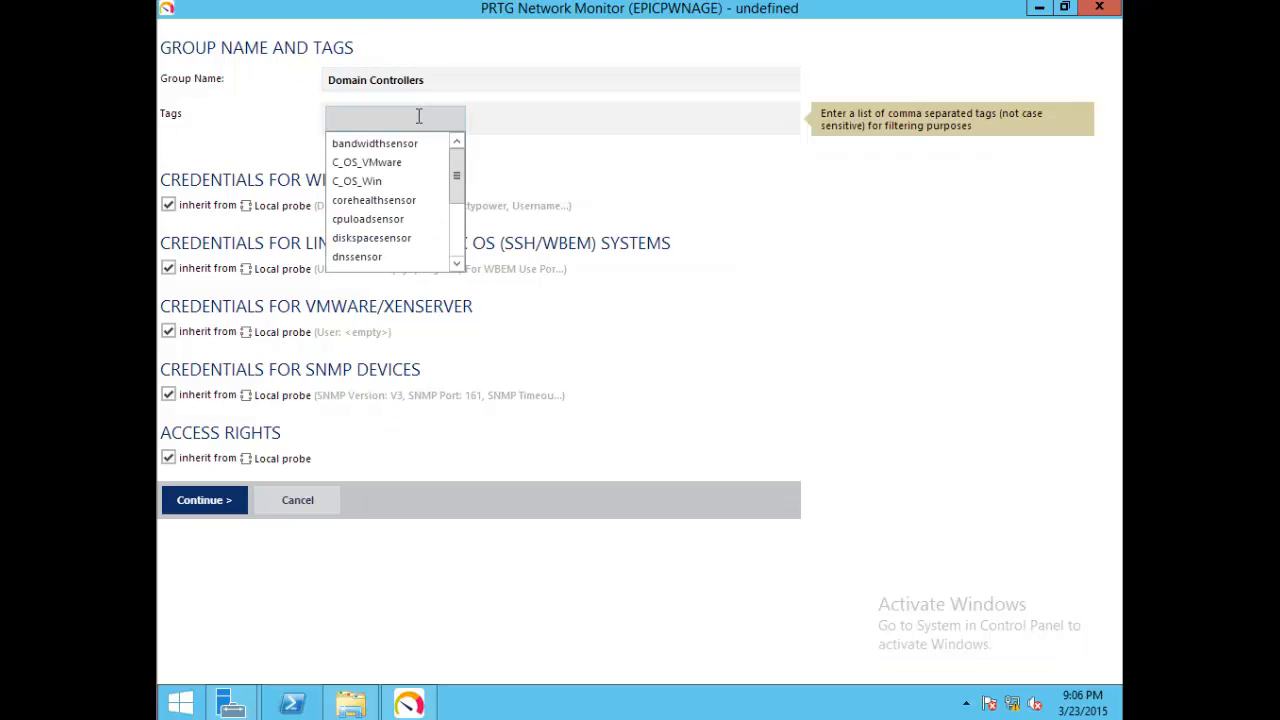
{"action": "left_click", "coordinate": [247, 121]}
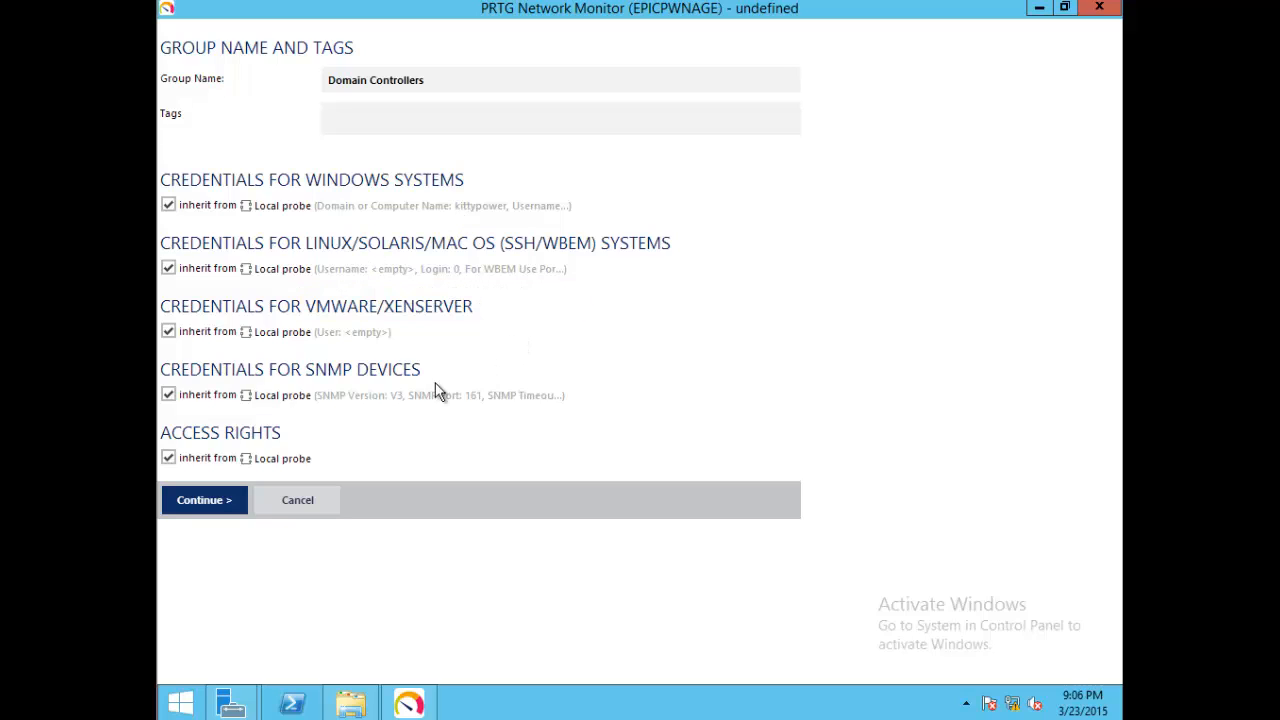
Keep the group's Windows credentials inherited from the local probe and create the group
{"action": "left_click", "coordinate": [168, 206]}
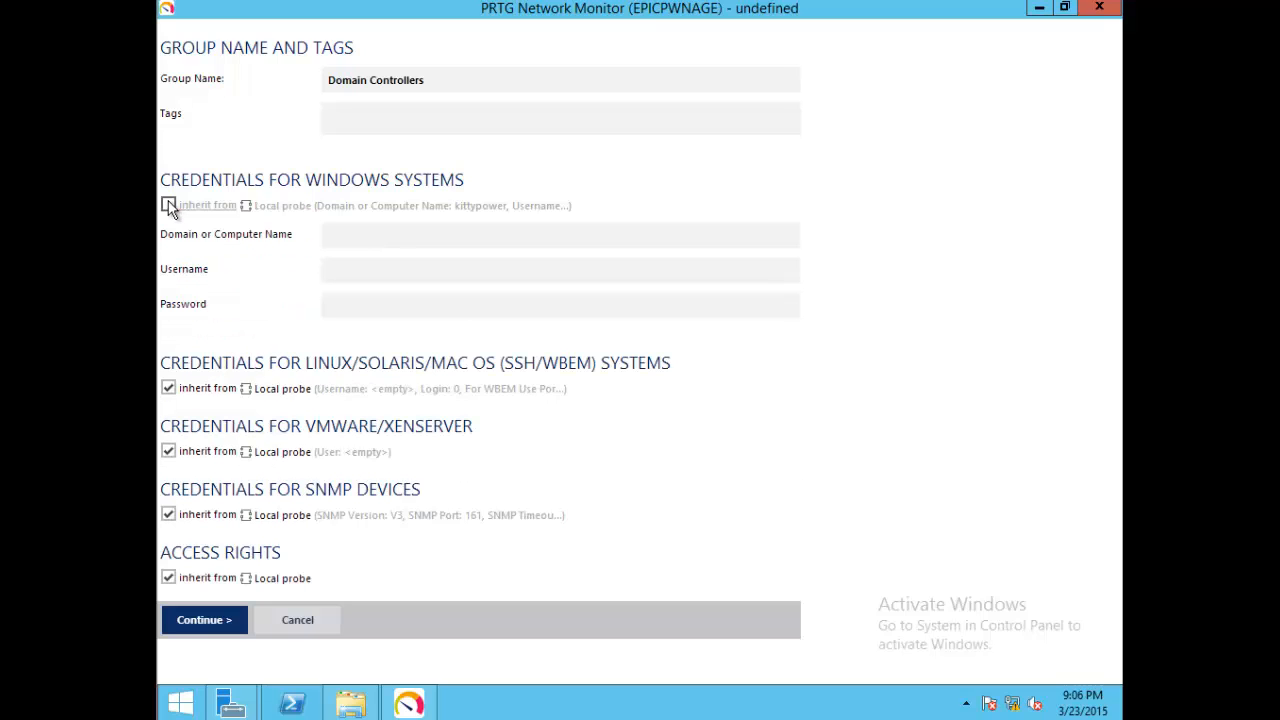
{"action": "left_click", "coordinate": [358, 232]}
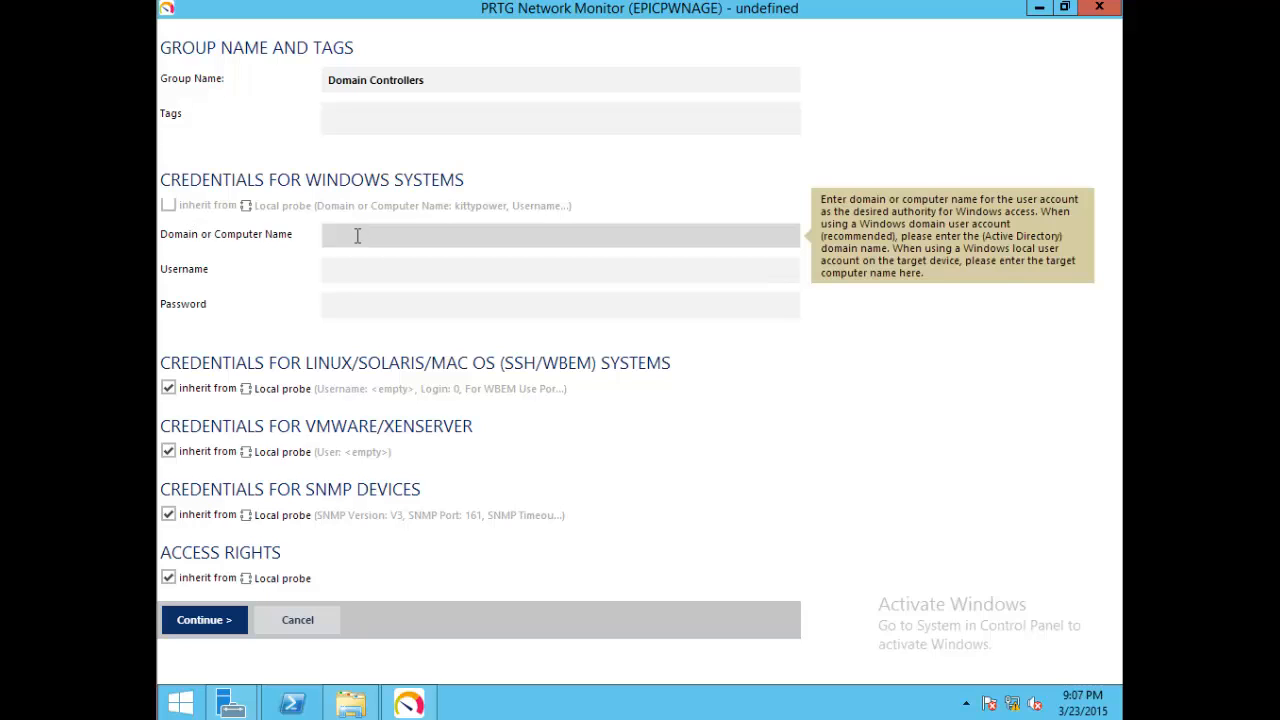
{"action": "left_click", "coordinate": [373, 280]}
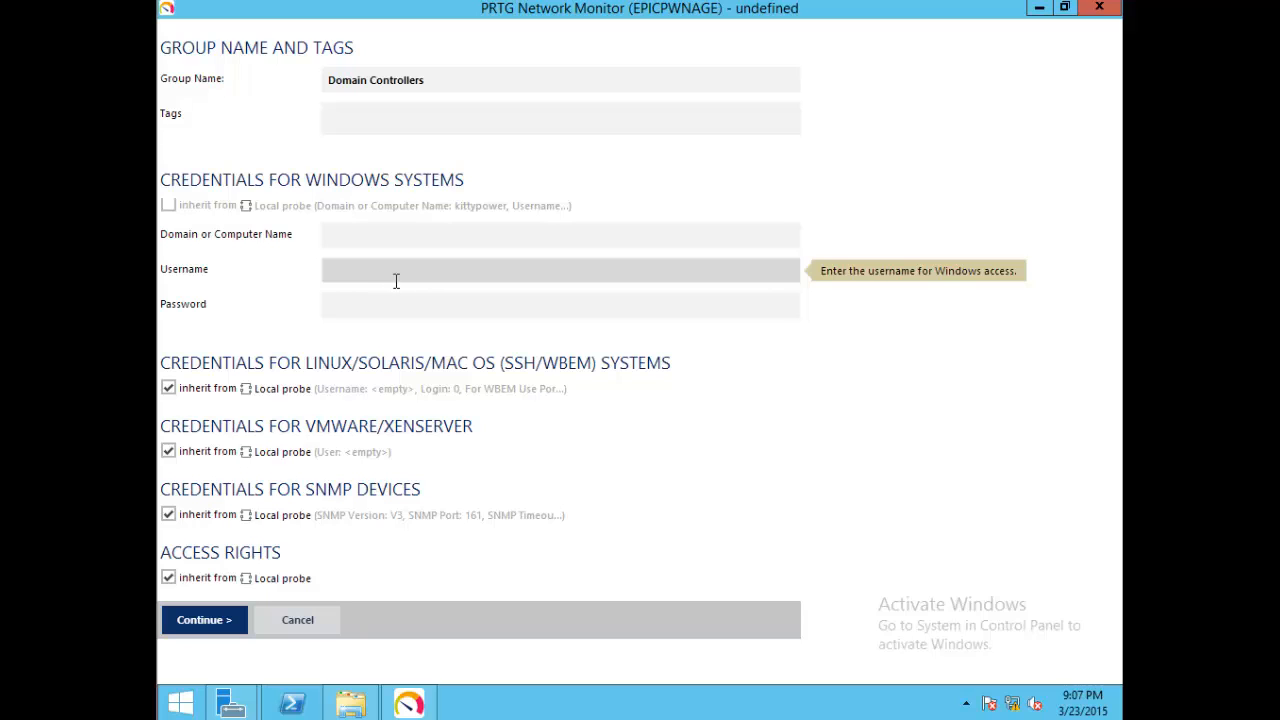
{"action": "left_click", "coordinate": [168, 206]}
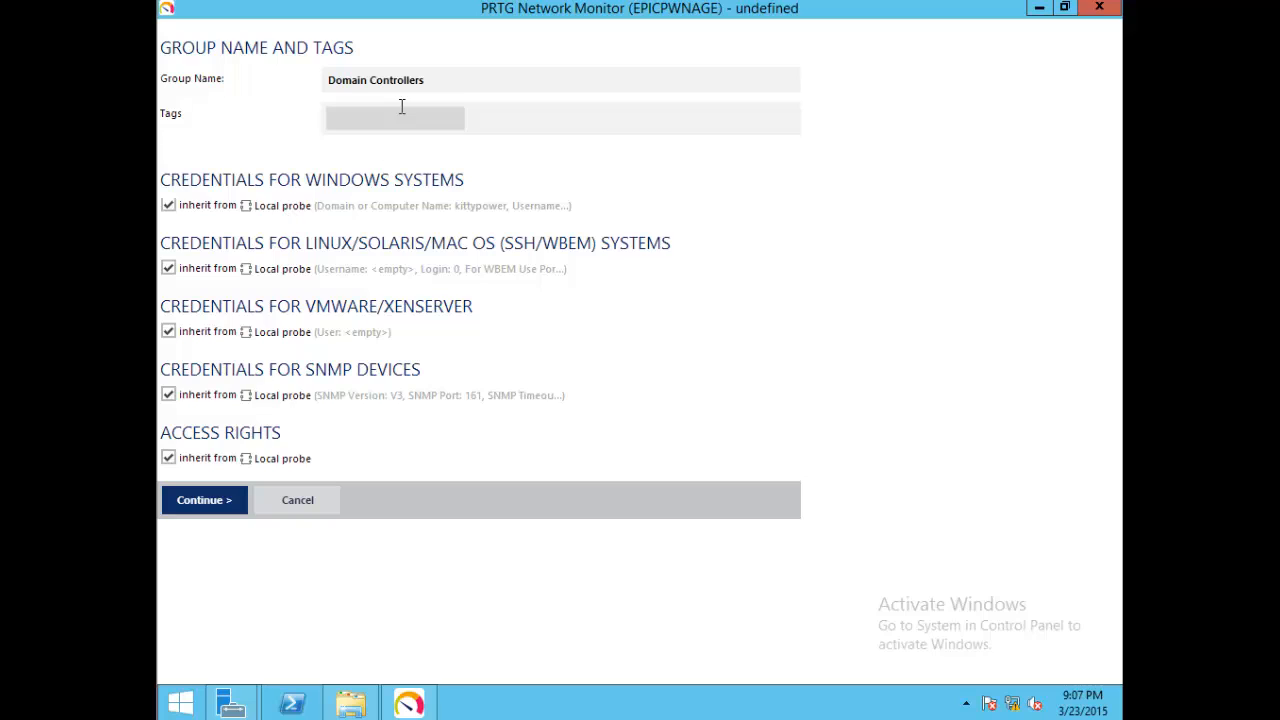
{"action": "left_click", "coordinate": [227, 503]}
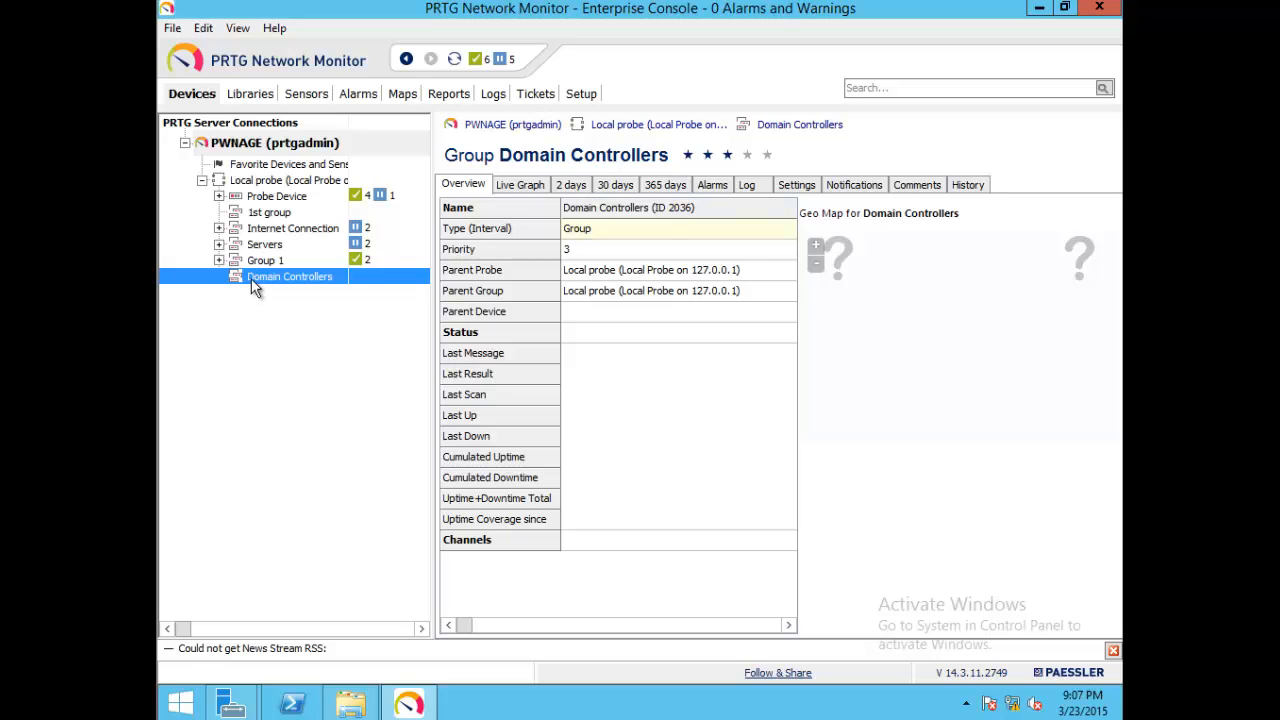
Start adding a device to the Domain Controllers group and name it Epicpwnage
{"action": "right_click", "coordinate": [258, 285]}
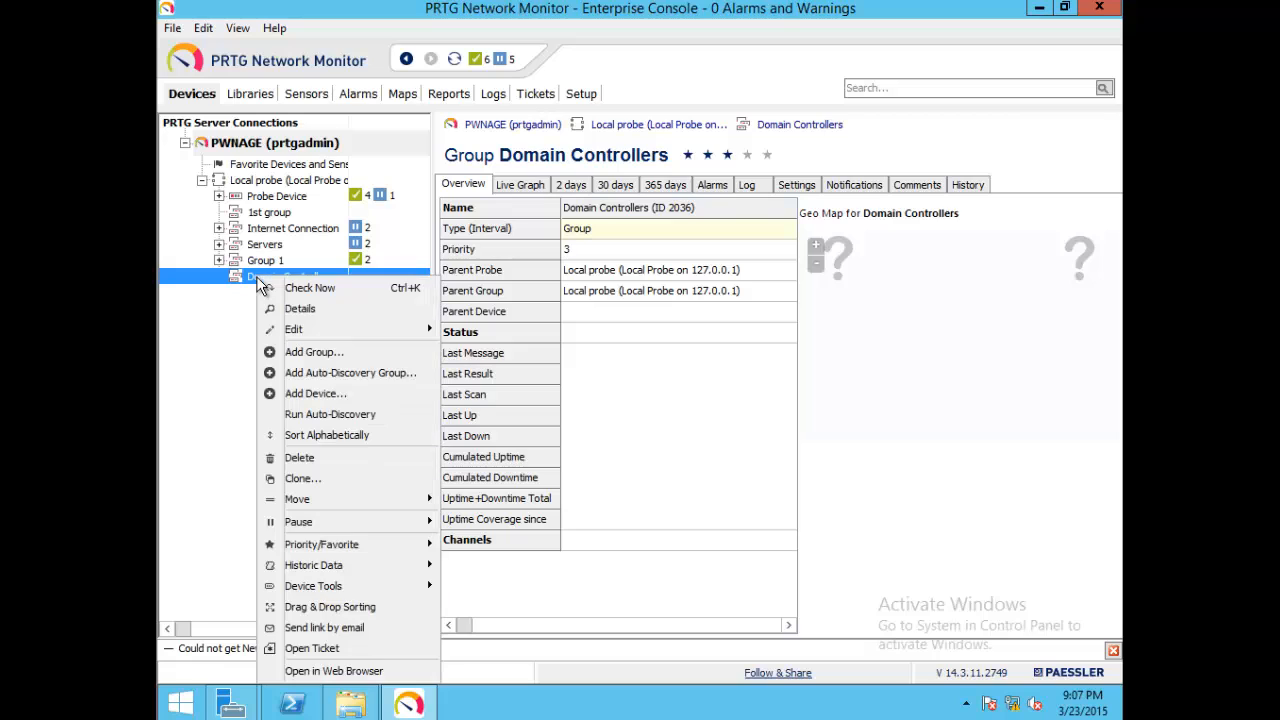
{"action": "left_click", "coordinate": [312, 394]}
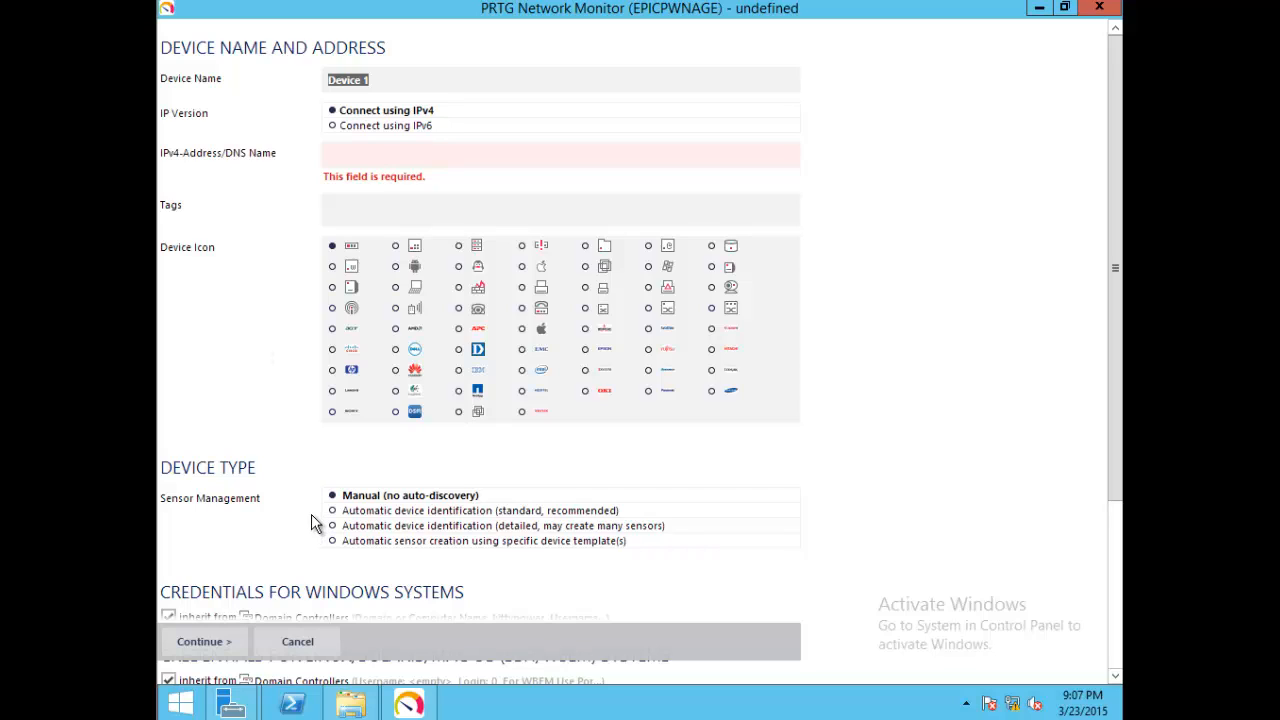
{"action": "left_click", "coordinate": [396, 84]}
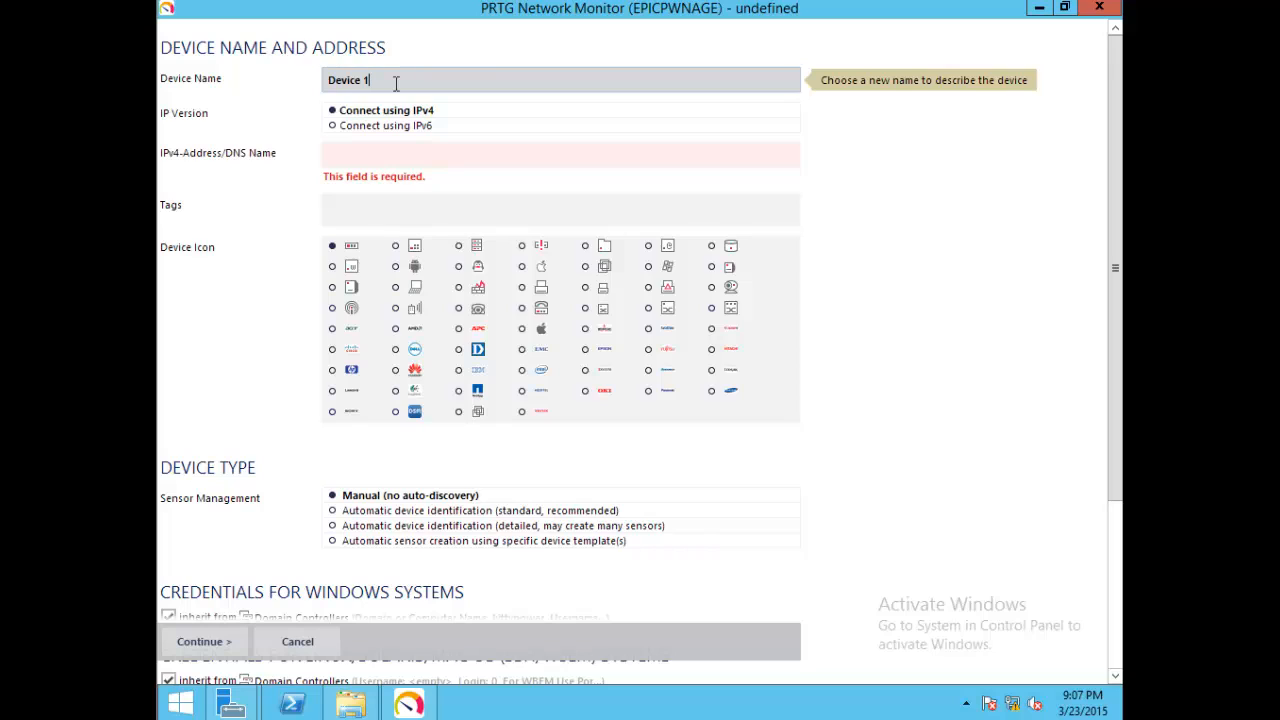
{"action": "key", "text": "ctrl+a"}
{"action": "type", "text": "Epicpwnage"}
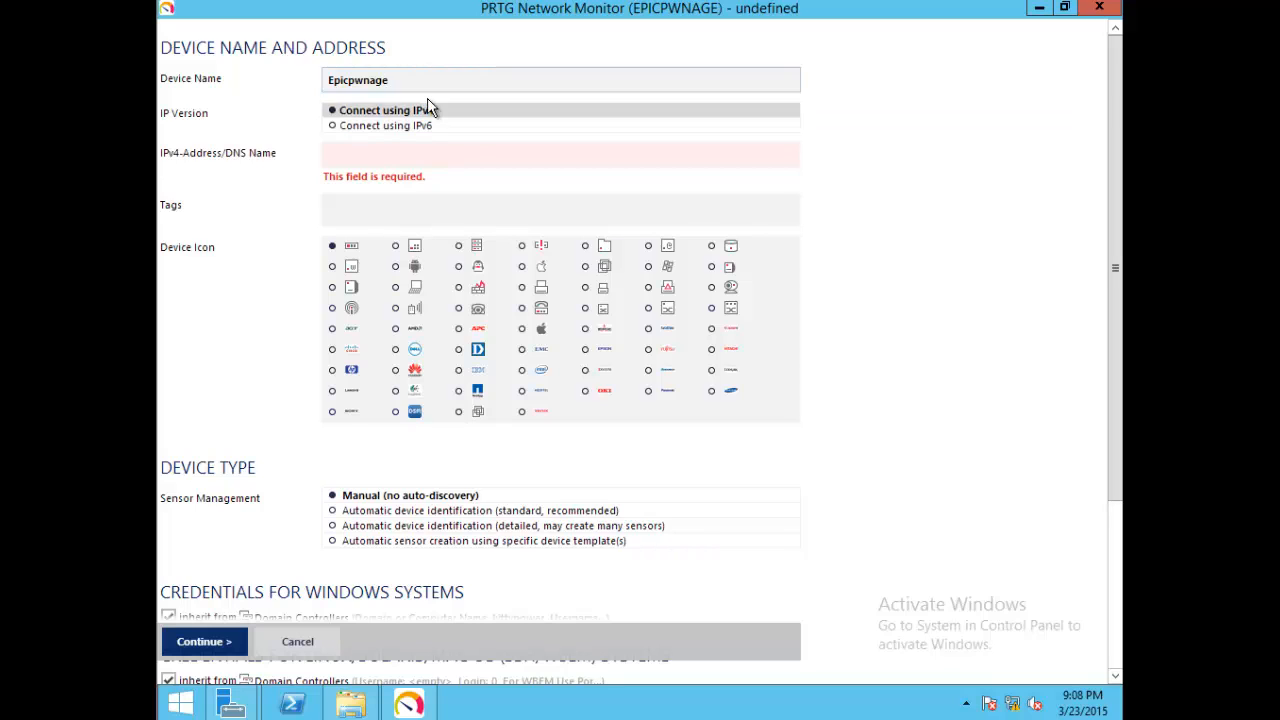
Set the device's DNS name to epicpwnage.awesomesauce.com and choose the Windows logo as its device icon
{"action": "left_click", "coordinate": [439, 158]}
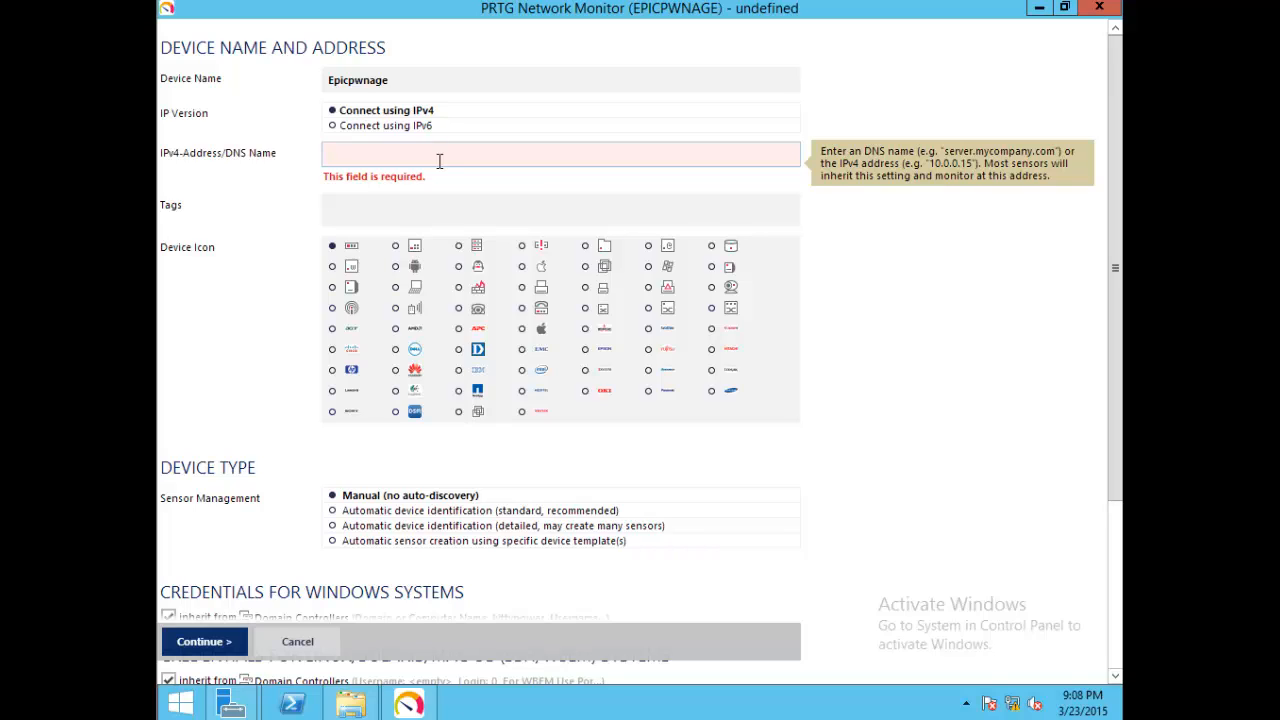
{"action": "type", "text": "epicp"}
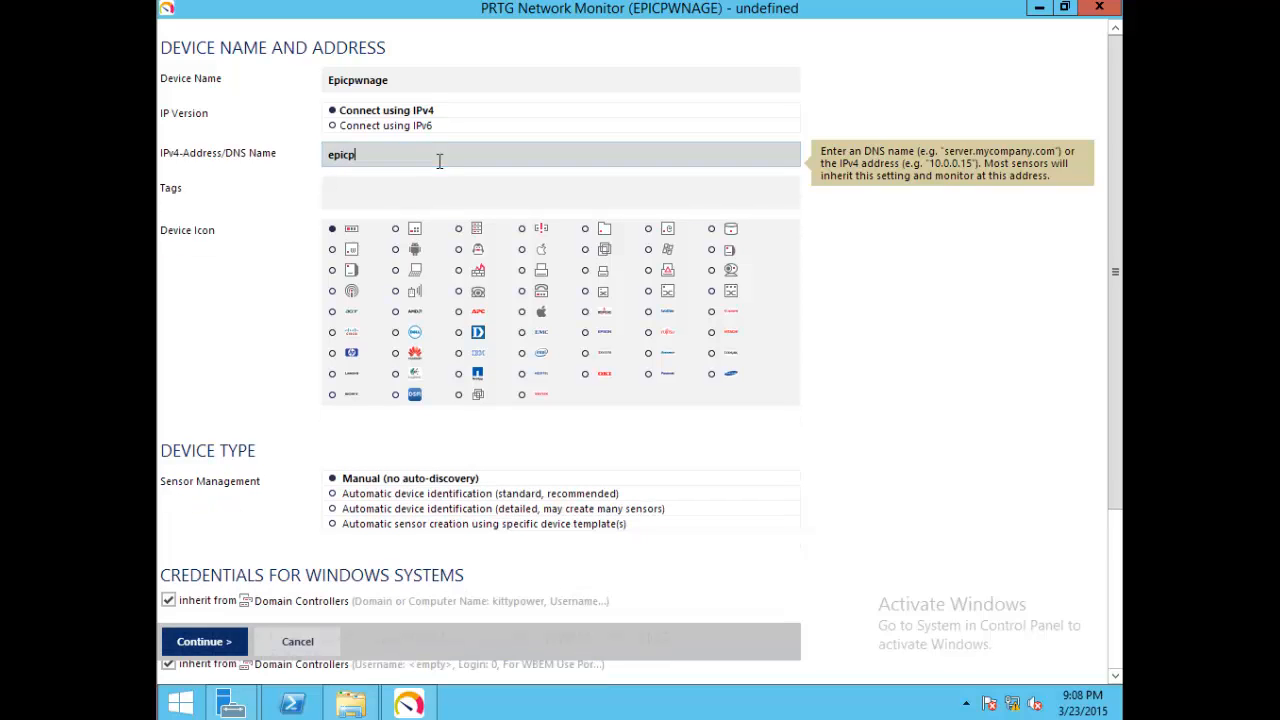
{"action": "type", "text": "wnage.awesomesauce.com"}
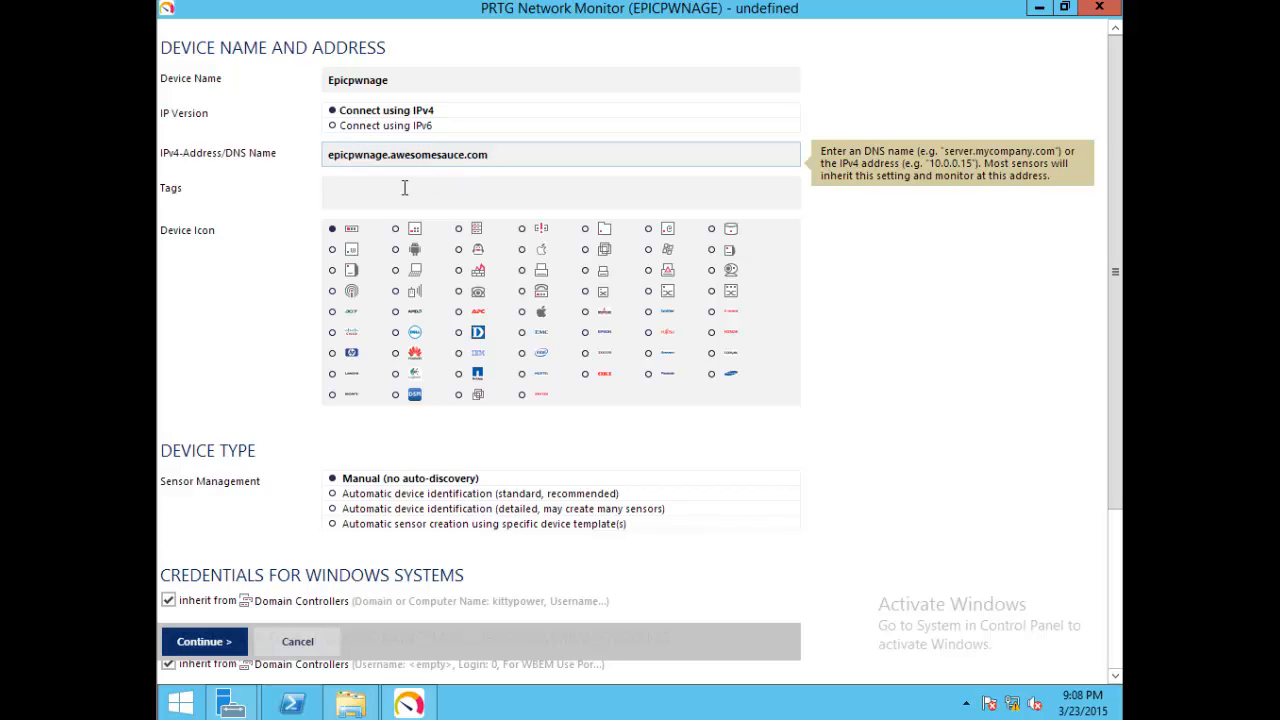
{"action": "left_click", "coordinate": [401, 191]}
{"action": "left_click", "coordinate": [286, 214]}
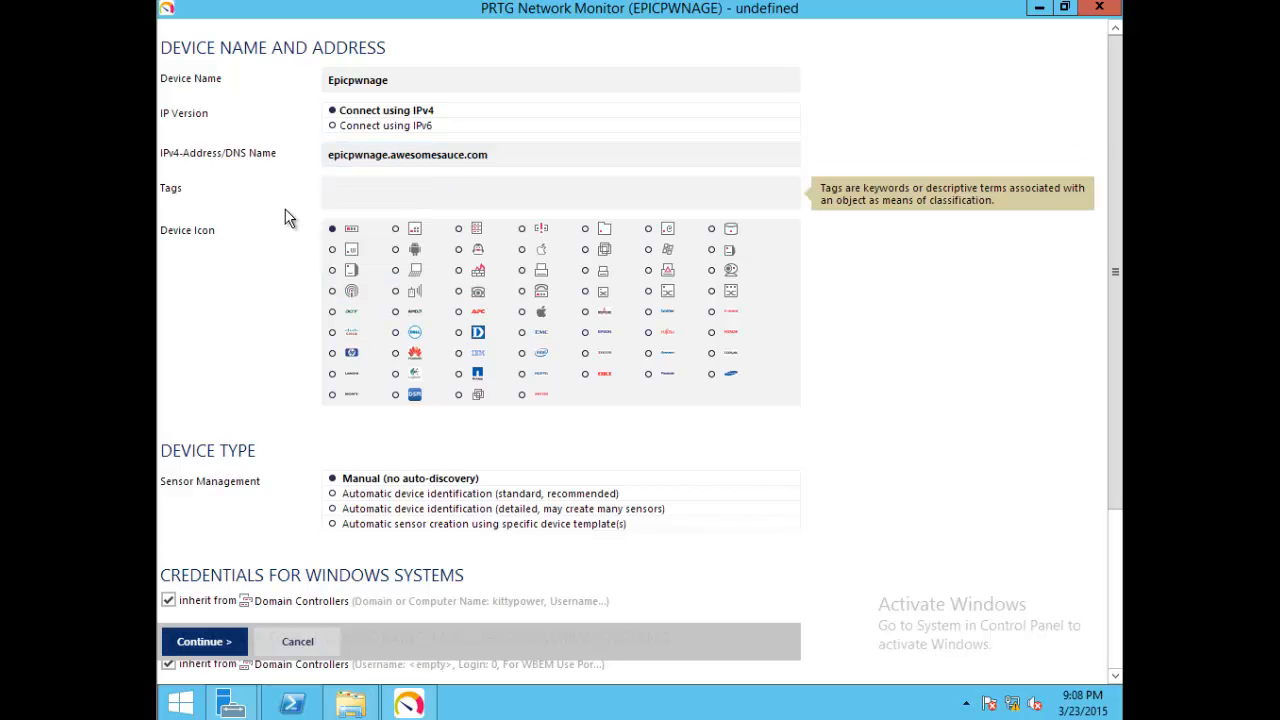
{"action": "left_click", "coordinate": [648, 250]}
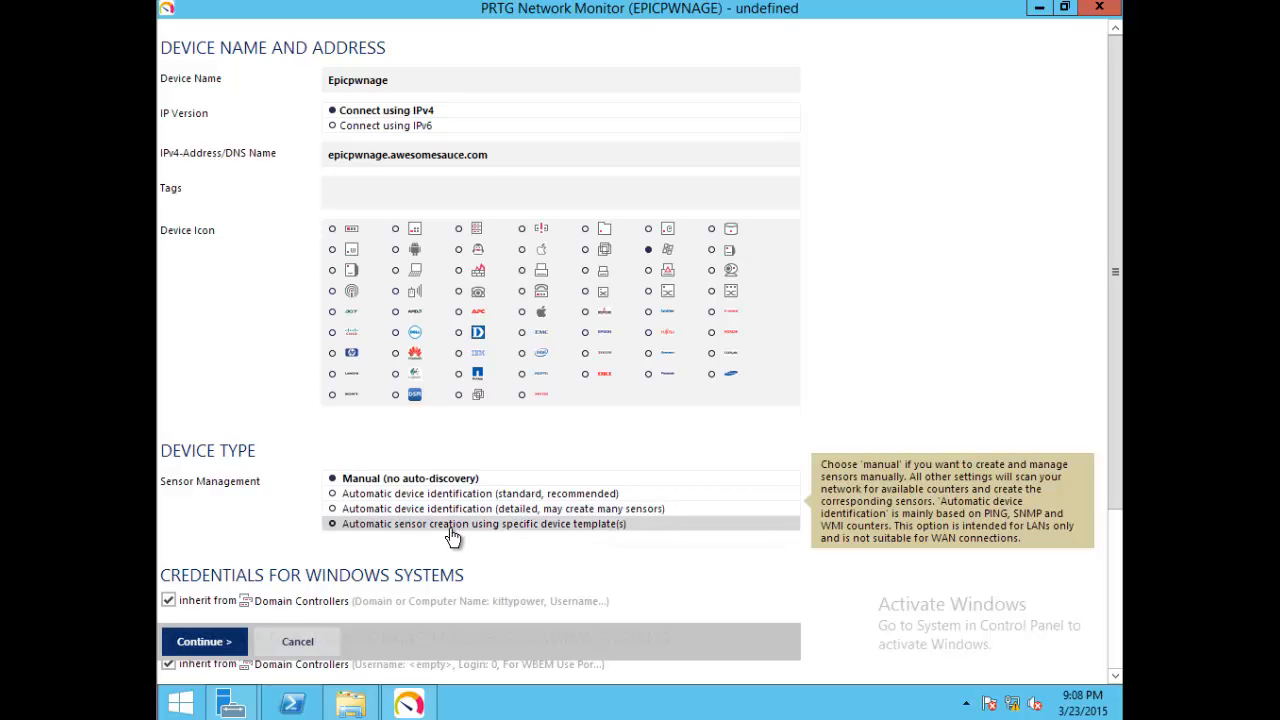
{"action": "left_click", "coordinate": [397, 526]}
{"action": "scroll", "coordinate": [923, 541], "scroll_direction": "down", "scroll_amount": 2}
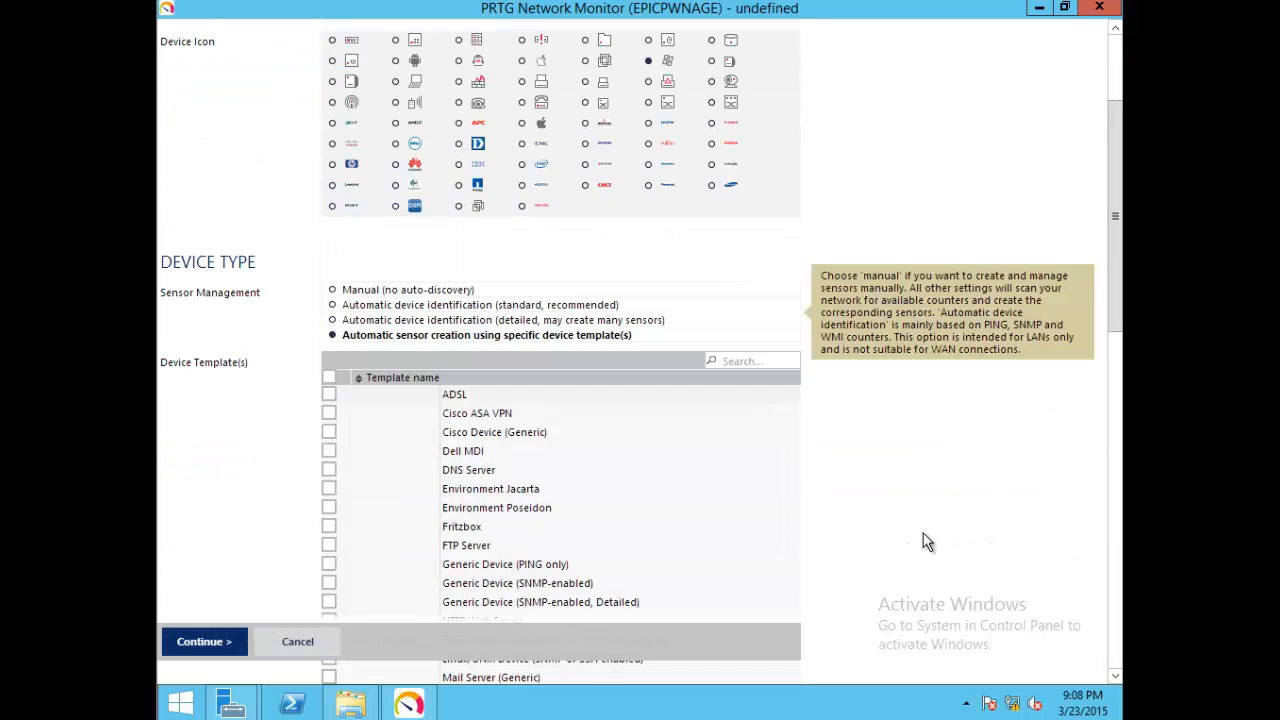
{"action": "scroll", "coordinate": [923, 535], "scroll_direction": "down", "scroll_amount": 3}
{"action": "scroll", "coordinate": [906, 543], "scroll_direction": "up", "scroll_amount": 2}
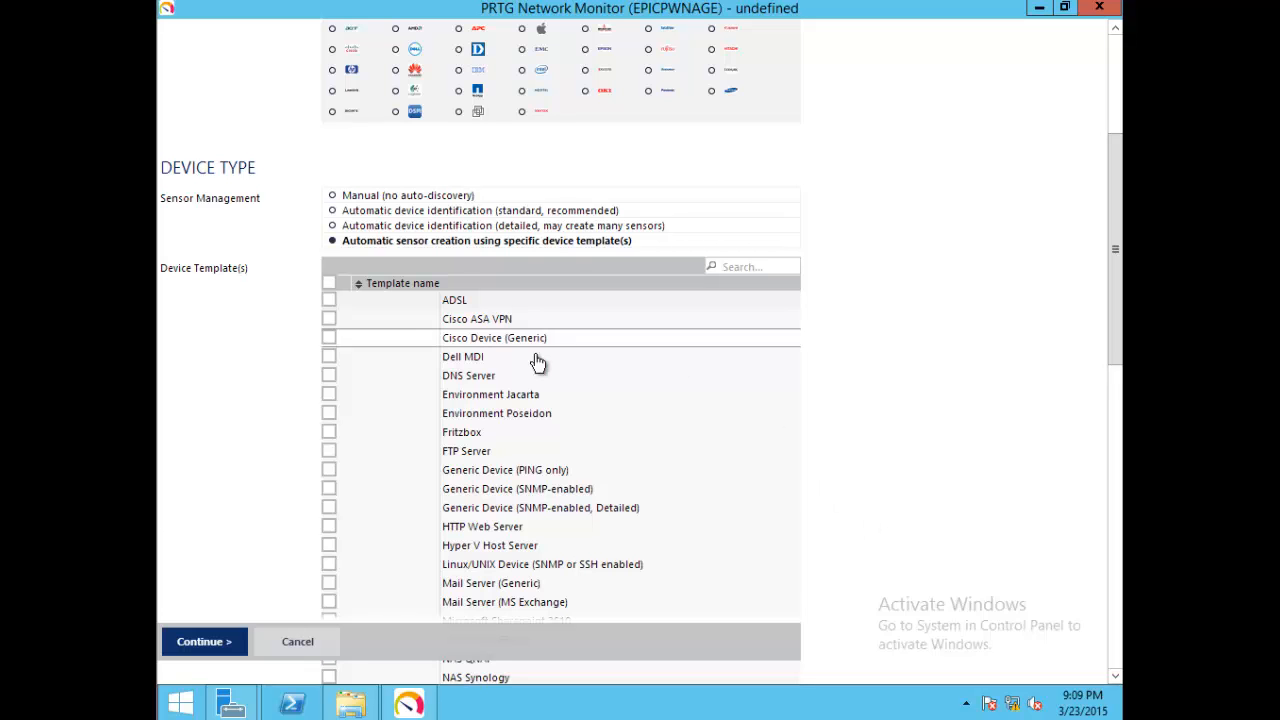
{"action": "left_click", "coordinate": [422, 197]}
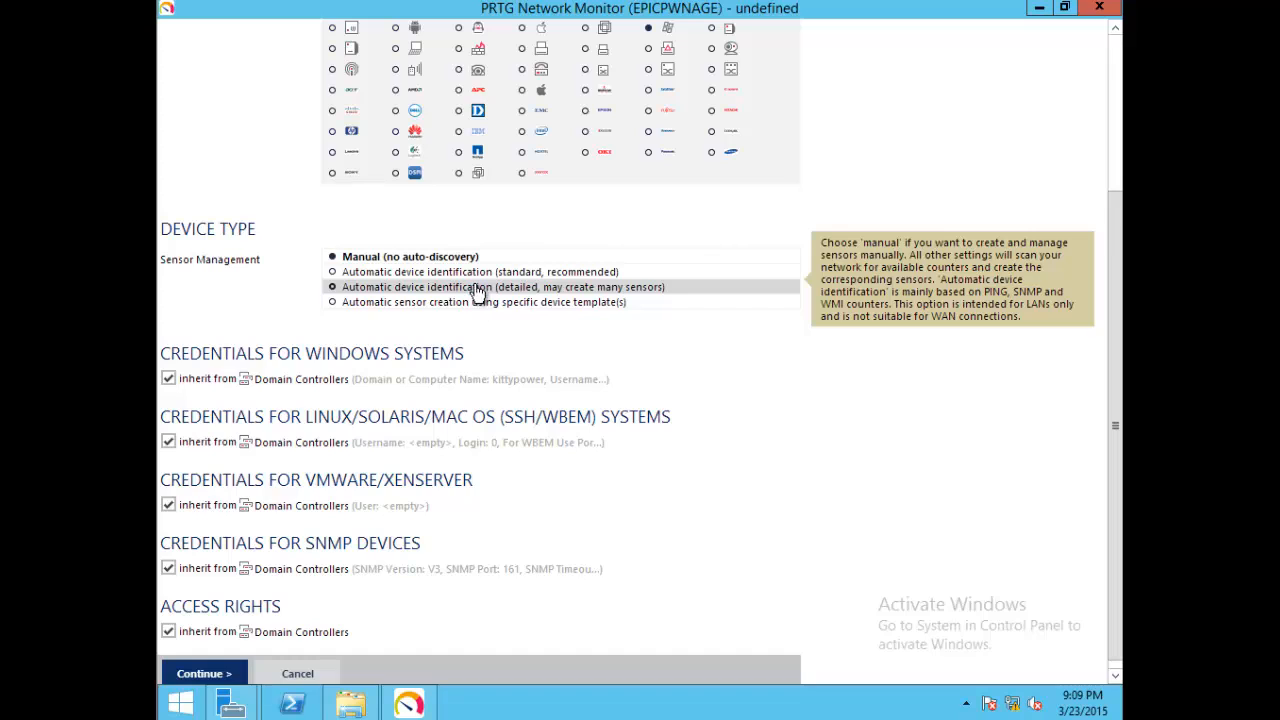
Keep the device's VMware and Windows credentials inherited from Domain Controllers and create the device
{"action": "scroll", "coordinate": [613, 351], "scroll_direction": "down", "scroll_amount": 1}
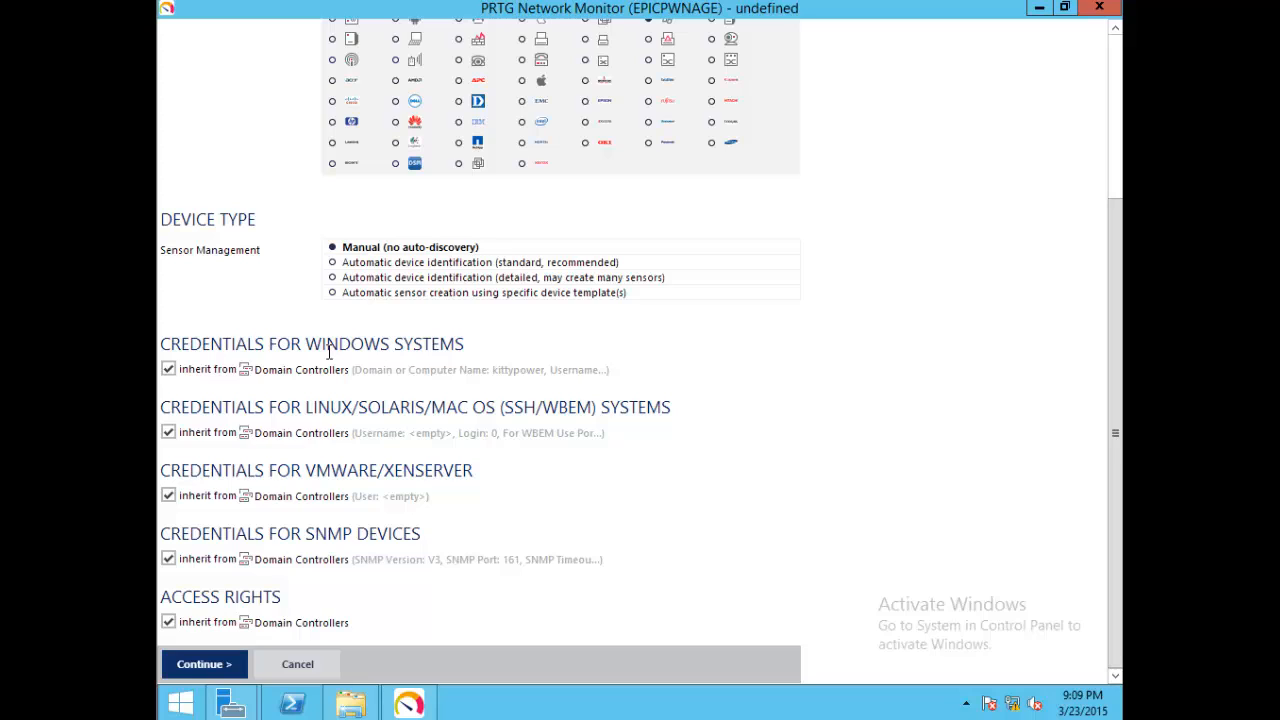
{"action": "left_click", "coordinate": [169, 496]}
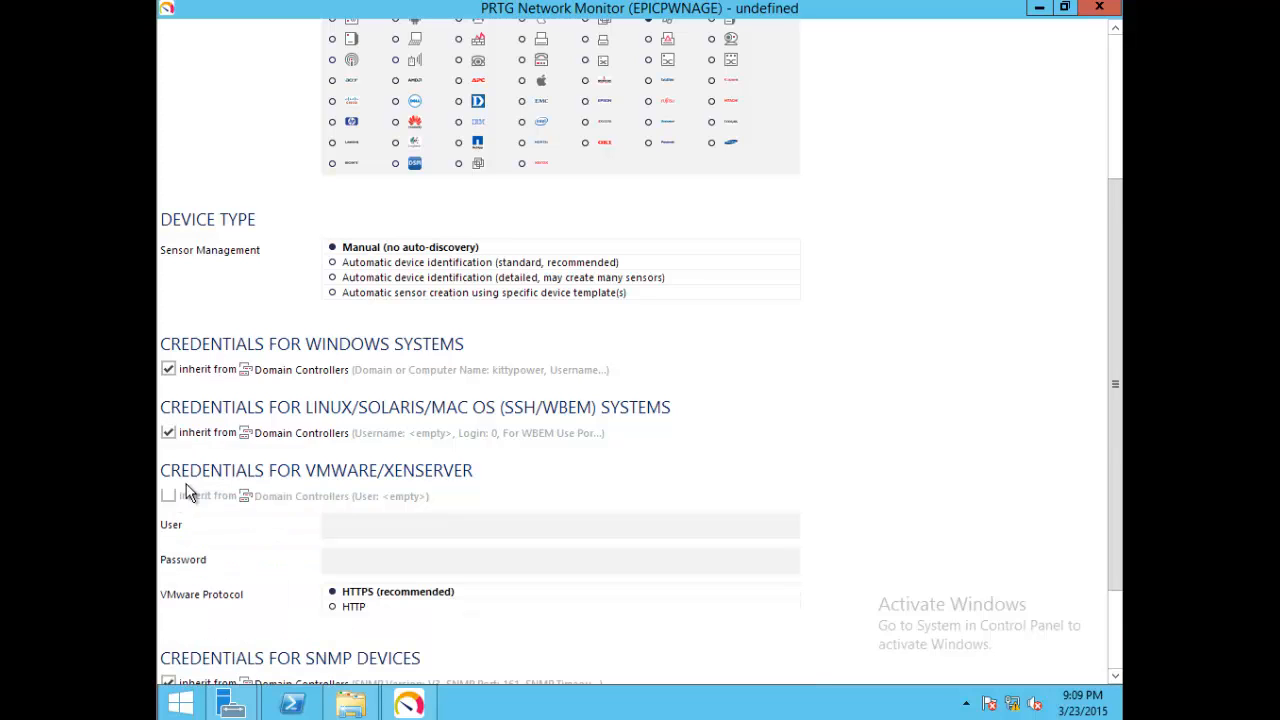
{"action": "left_click", "coordinate": [334, 526]}
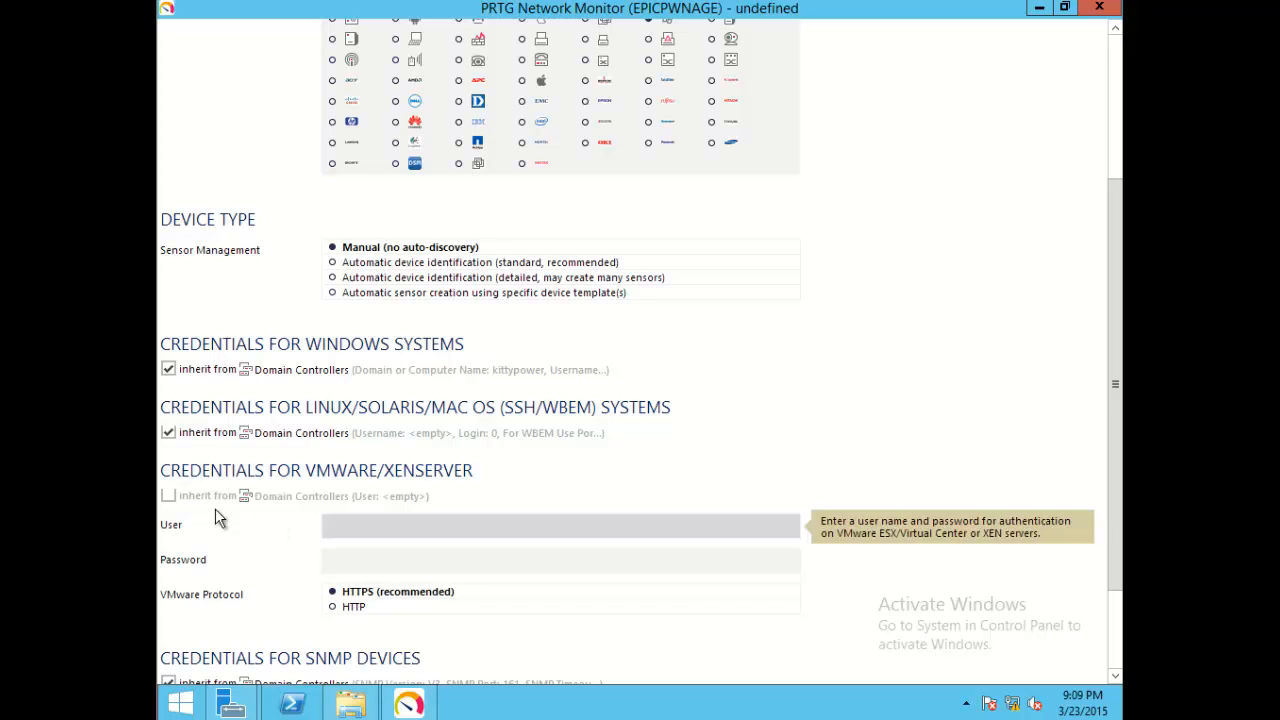
{"action": "left_click", "coordinate": [169, 496]}
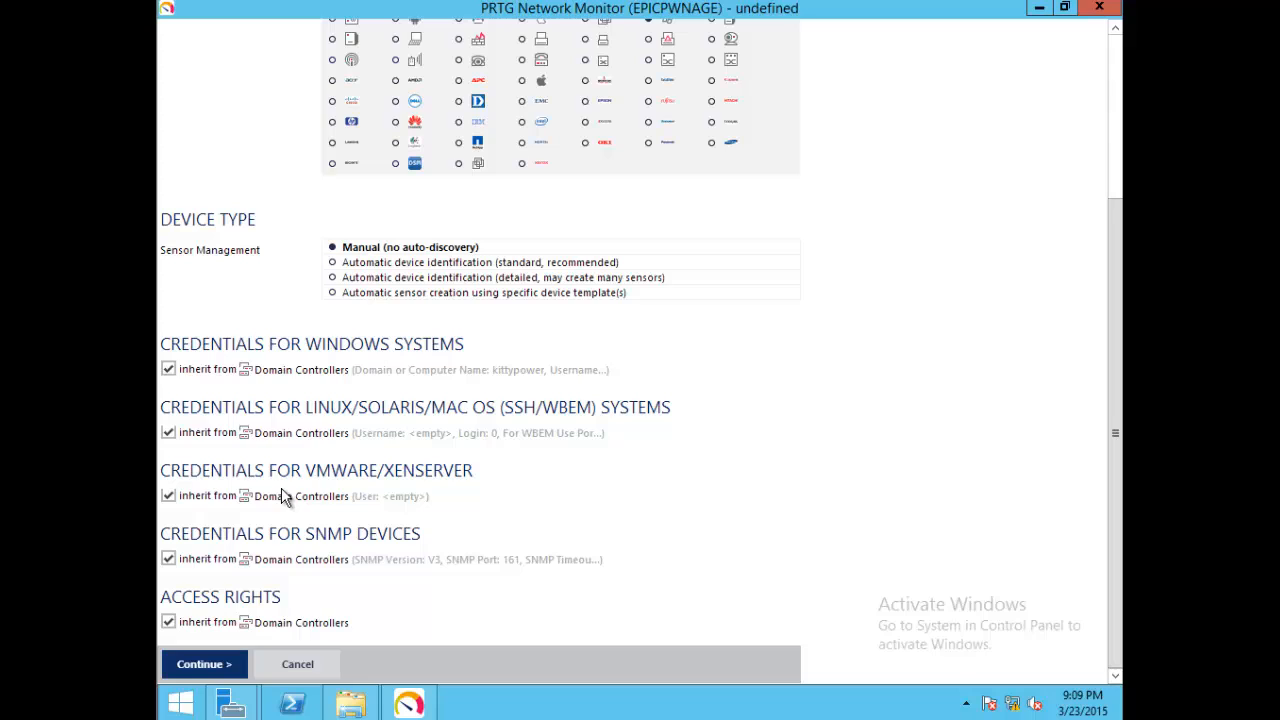
{"action": "left_click", "coordinate": [168, 370]}
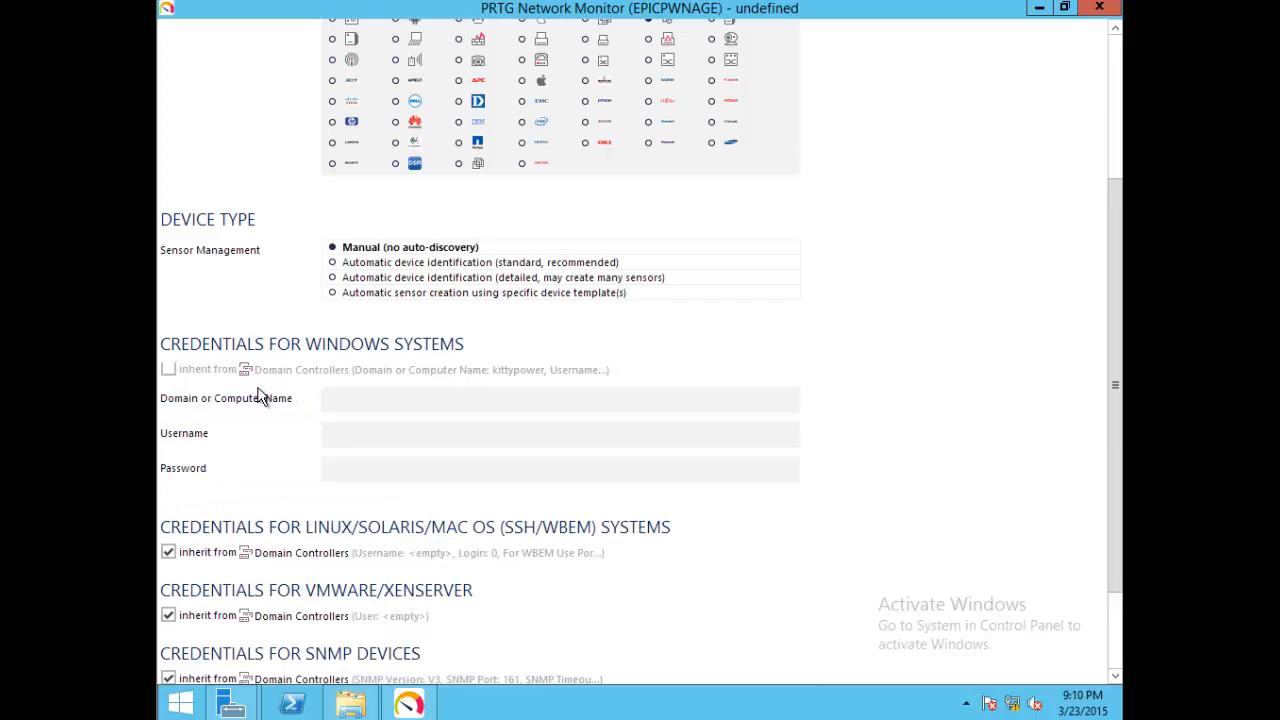
{"action": "left_click", "coordinate": [168, 370]}
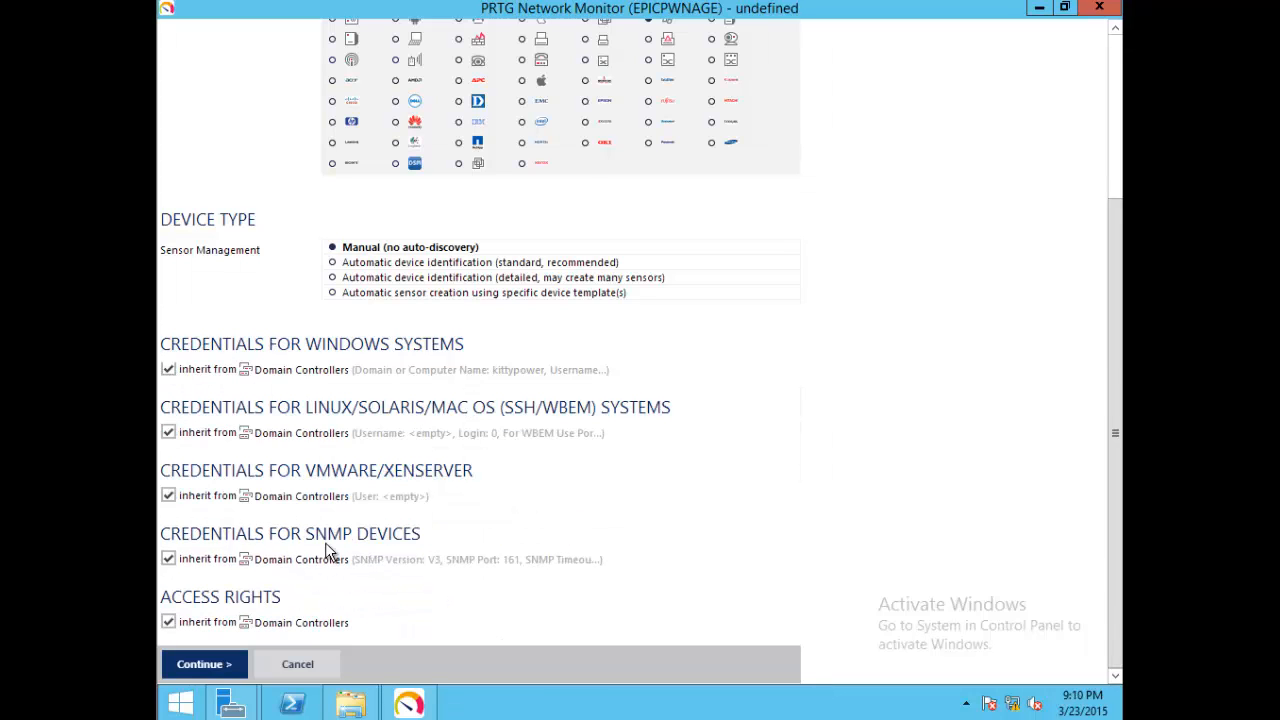
{"action": "left_click", "coordinate": [201, 663]}
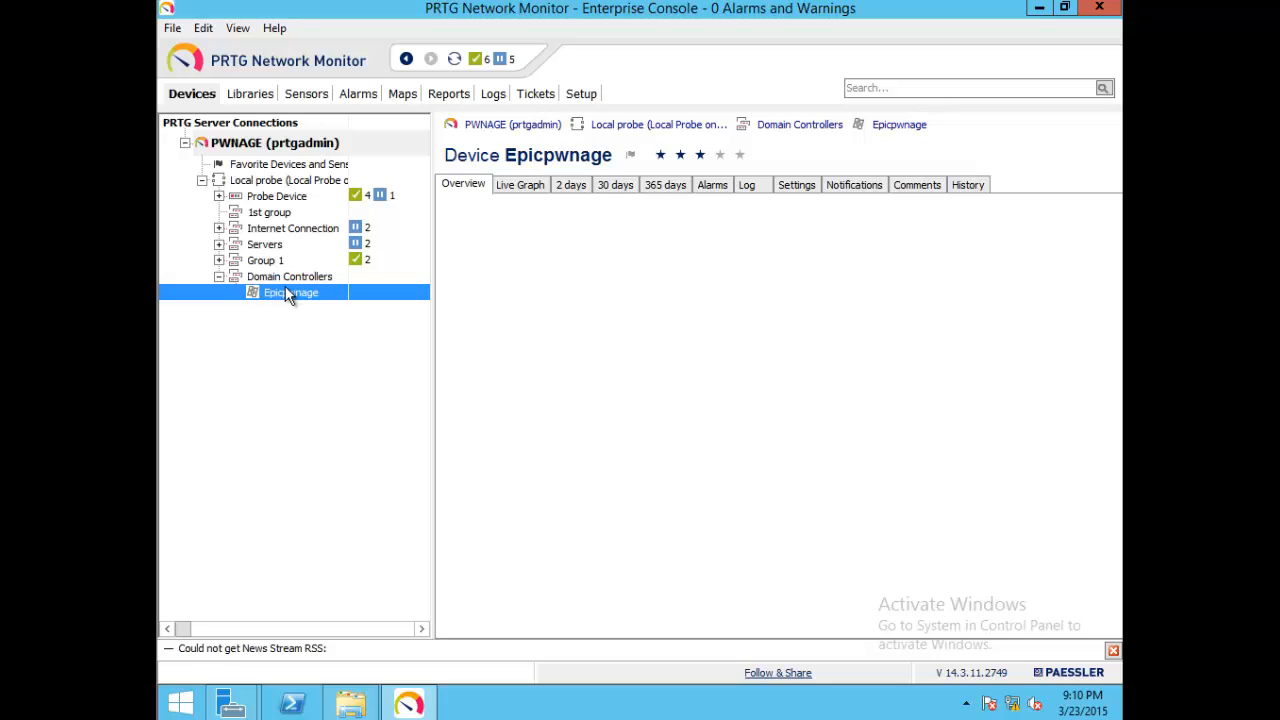
Start adding a WMI Free Disk Space (Multi Disk) sensor to the Epicpwnage device and set its drive to C:
{"action": "right_click", "coordinate": [286, 292]}
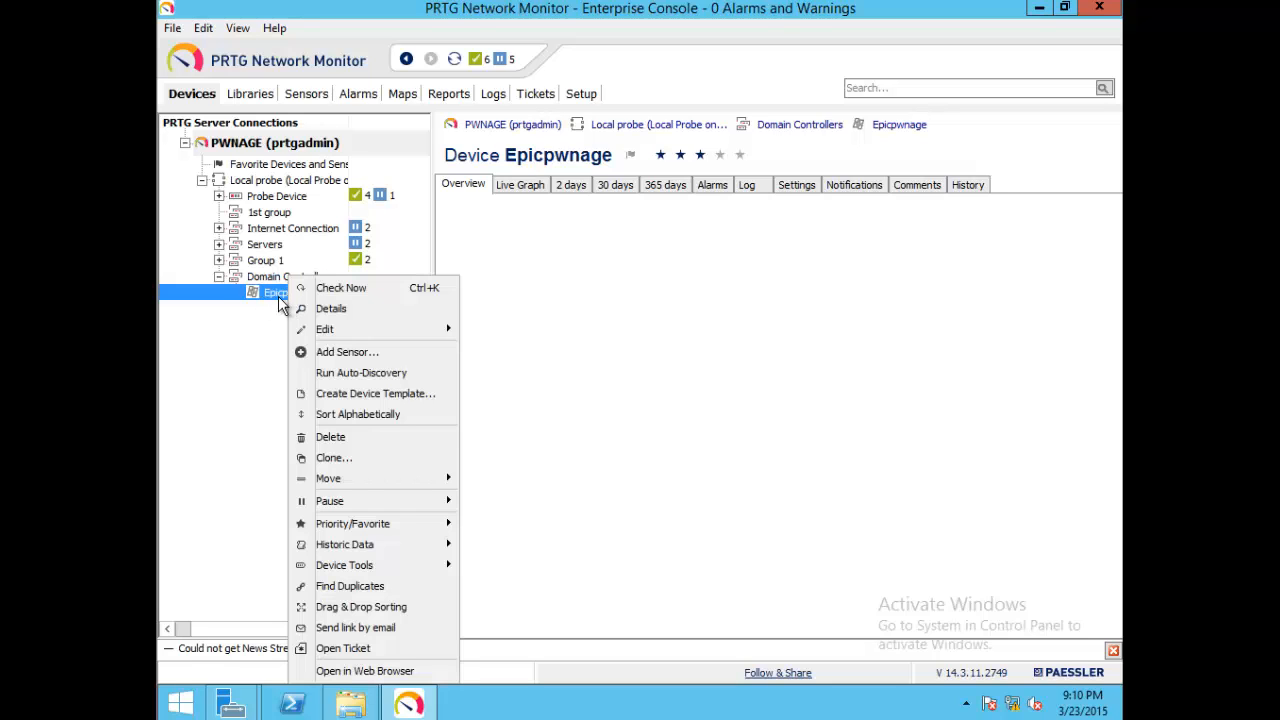
{"action": "left_click", "coordinate": [348, 352]}
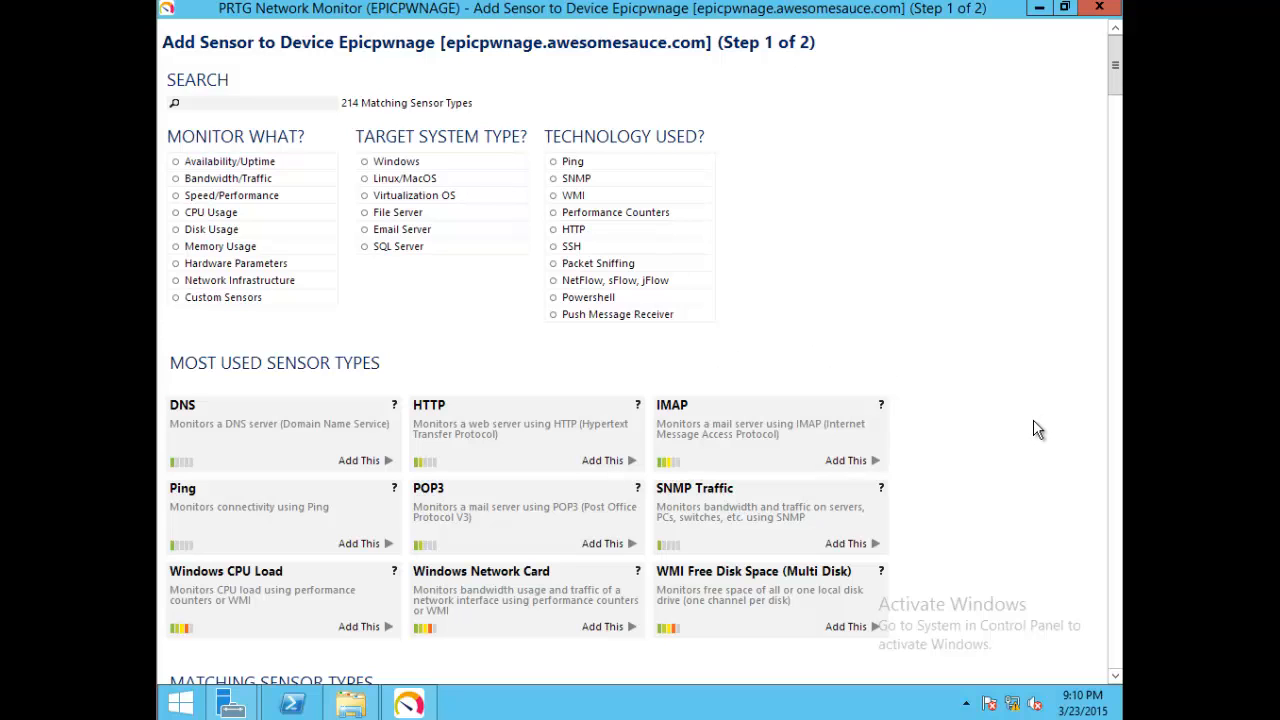
{"action": "left_click", "coordinate": [757, 608]}
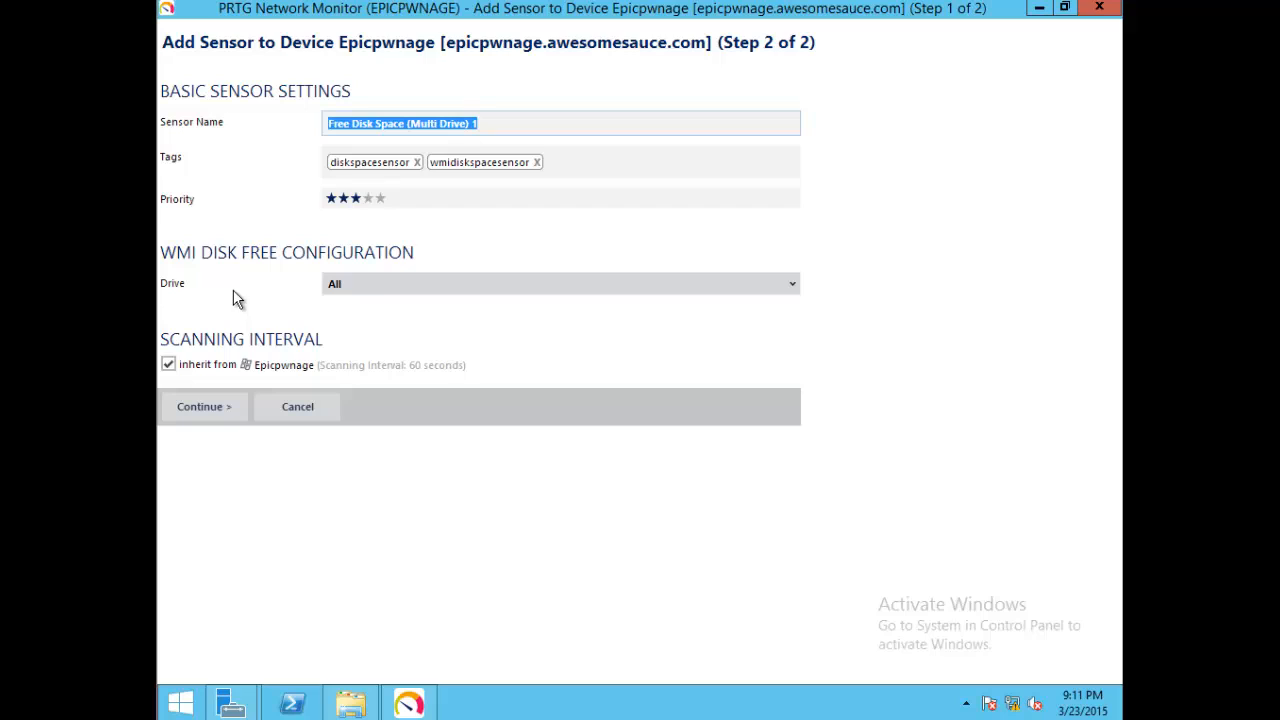
{"action": "left_click", "coordinate": [411, 283]}
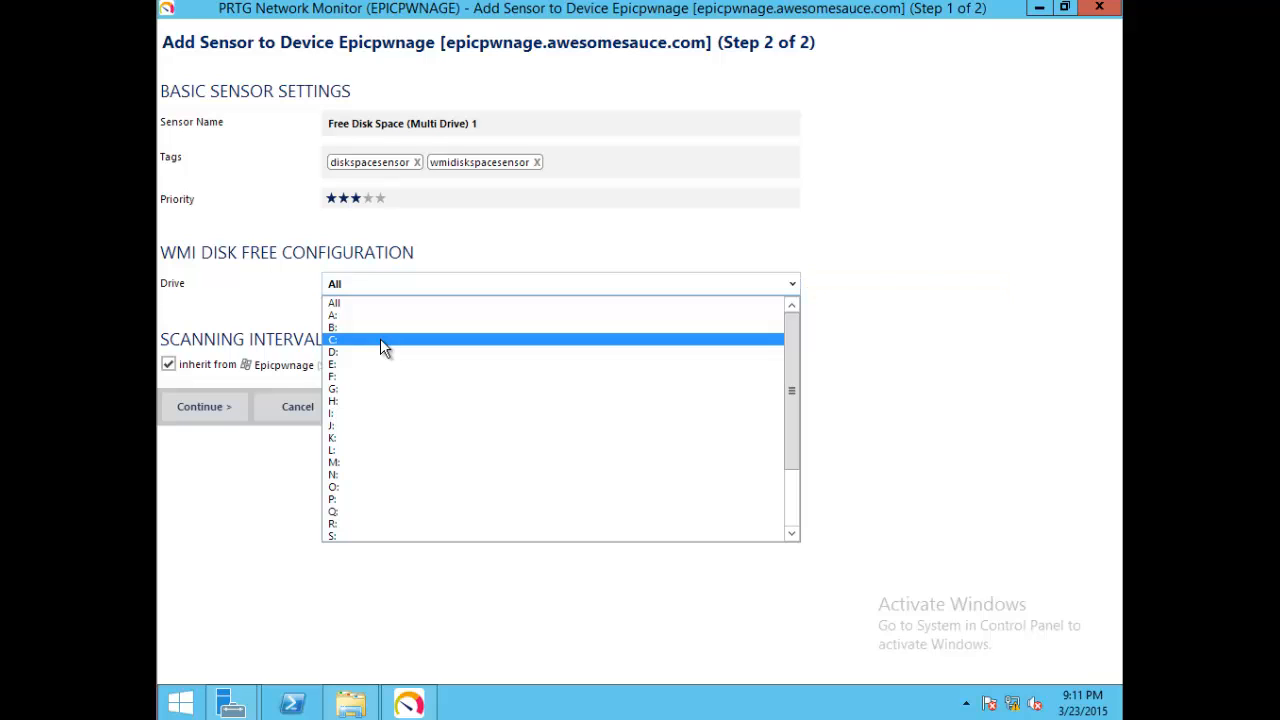
{"action": "left_click", "coordinate": [380, 341]}
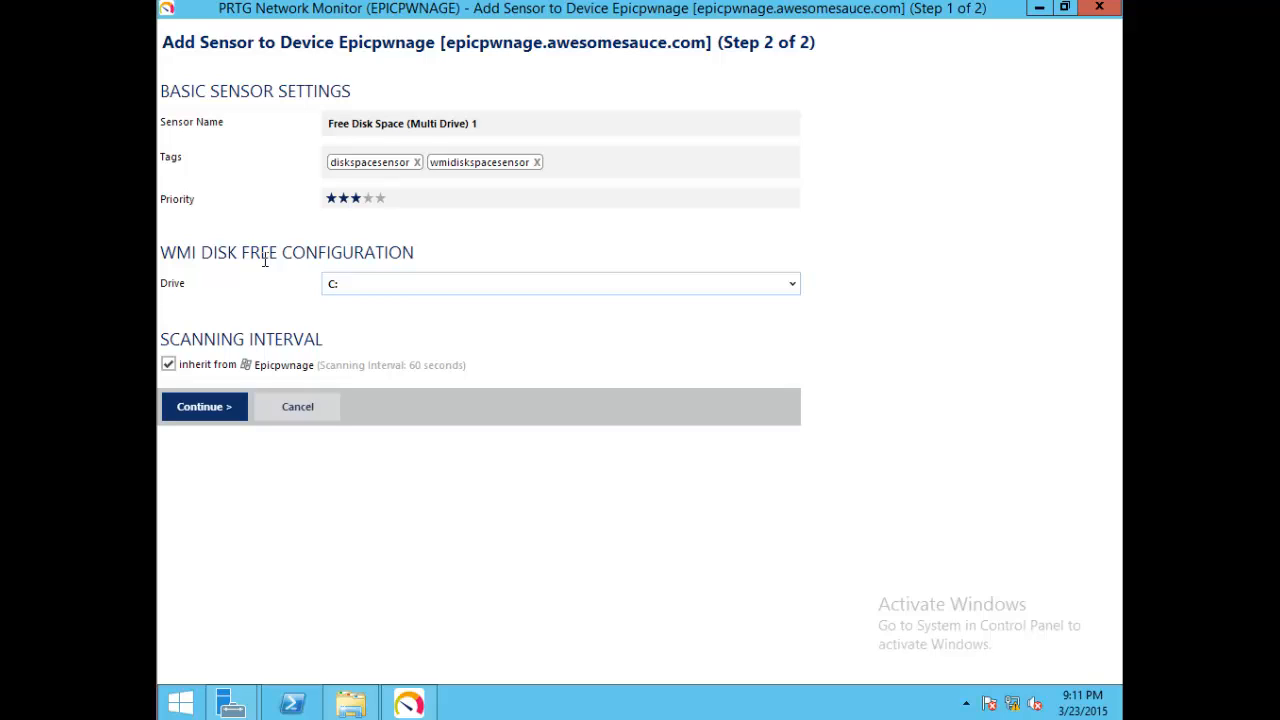
{"action": "left_click", "coordinate": [418, 283]}
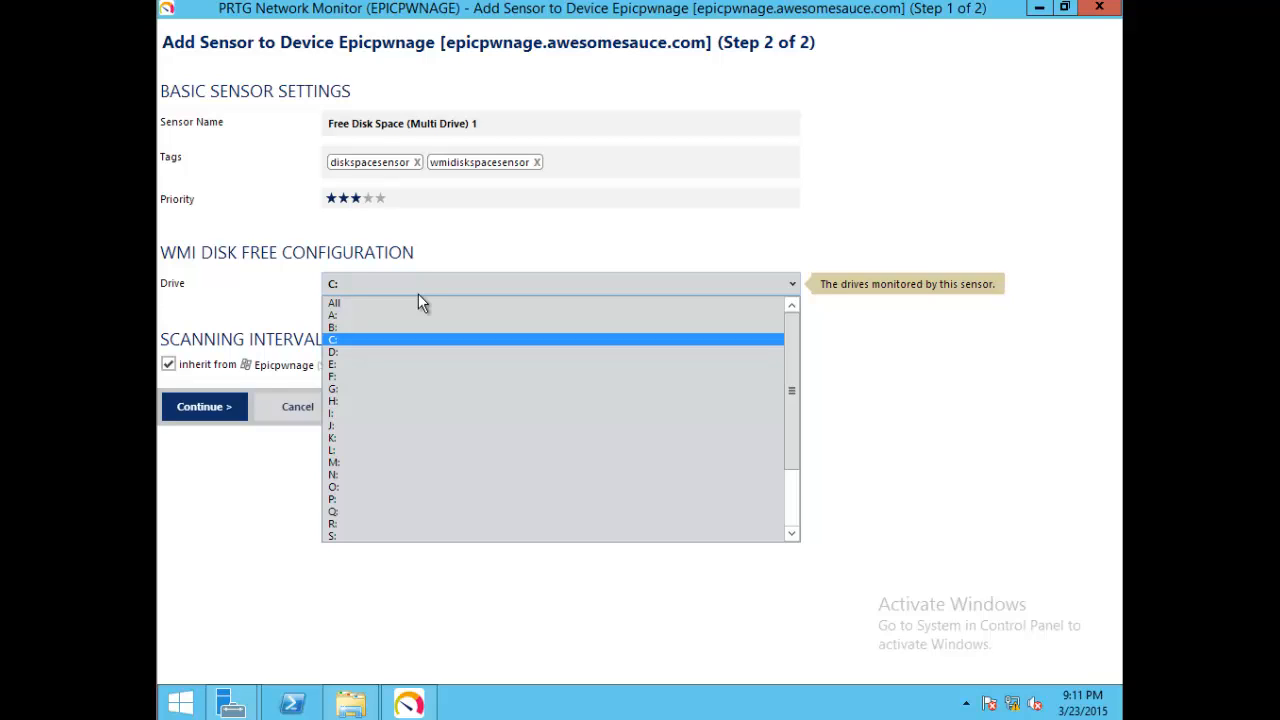
{"action": "left_click", "coordinate": [358, 342]}
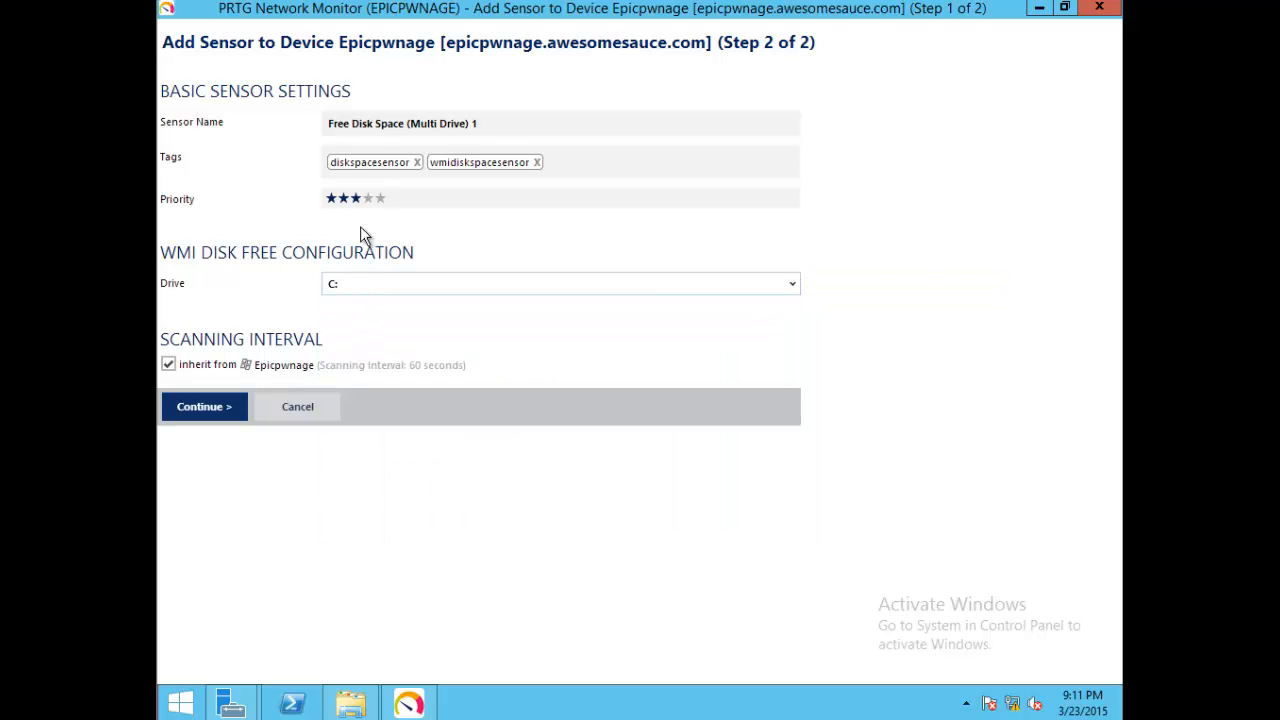
Replace the default sensor name with EpicPwnage - C OS
{"action": "left_click", "coordinate": [491, 124]}
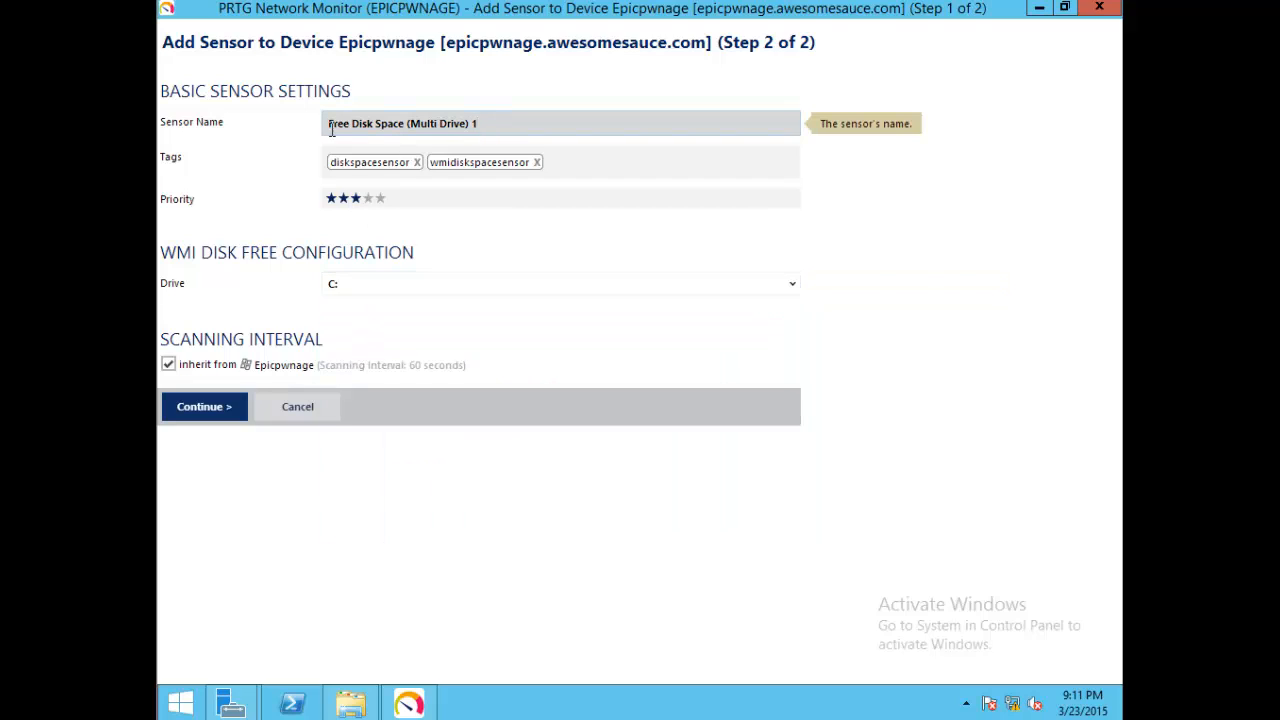
{"action": "left_click_drag", "start_coordinate": [488, 124], "coordinate": [174, 113]}
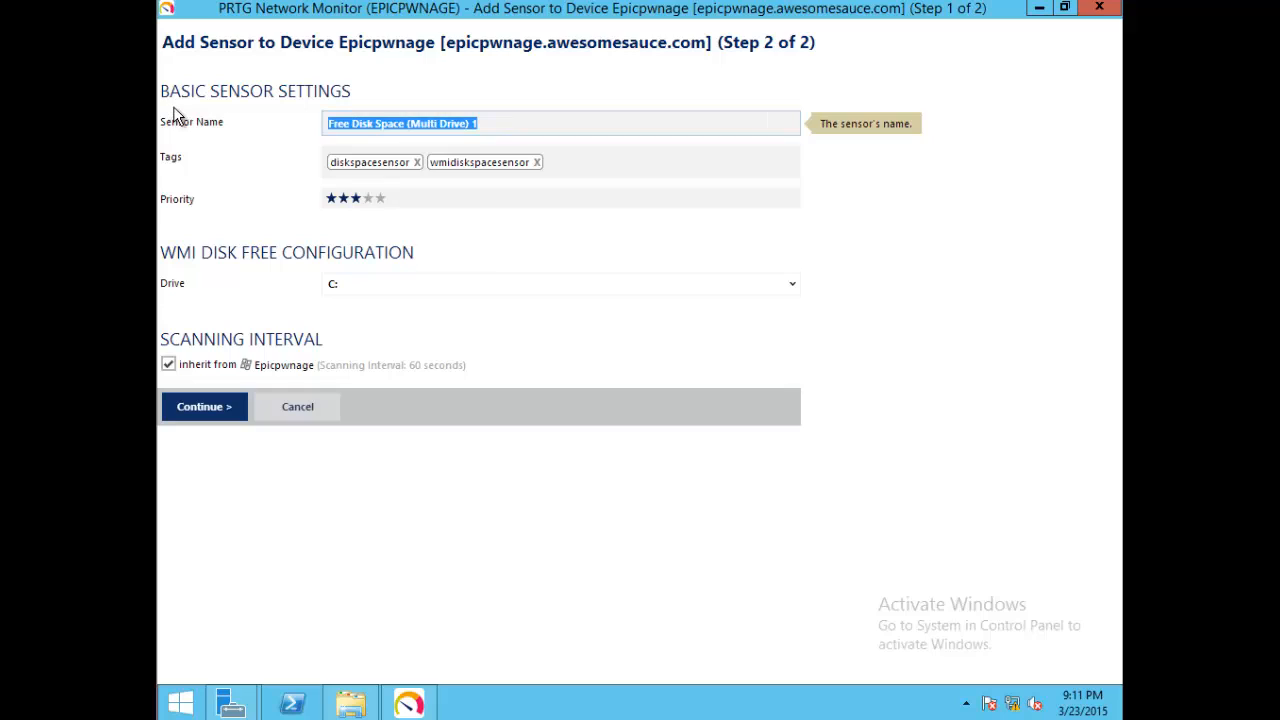
{"action": "key", "text": "BackSpace"}
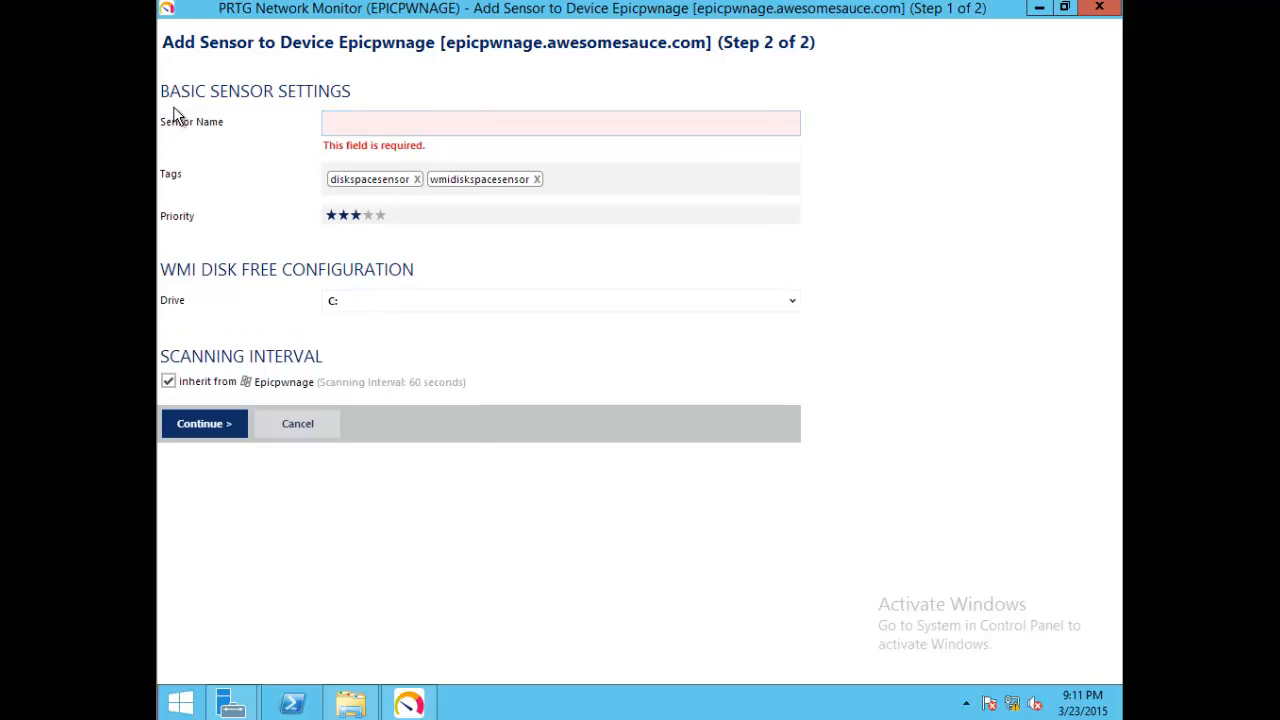
{"action": "type", "text": "Epicpw"}
{"action": "key", "text": "BackSpace"}
{"action": "key", "text": "BackSpace"}
{"action": "type", "text": "Pwnage"}
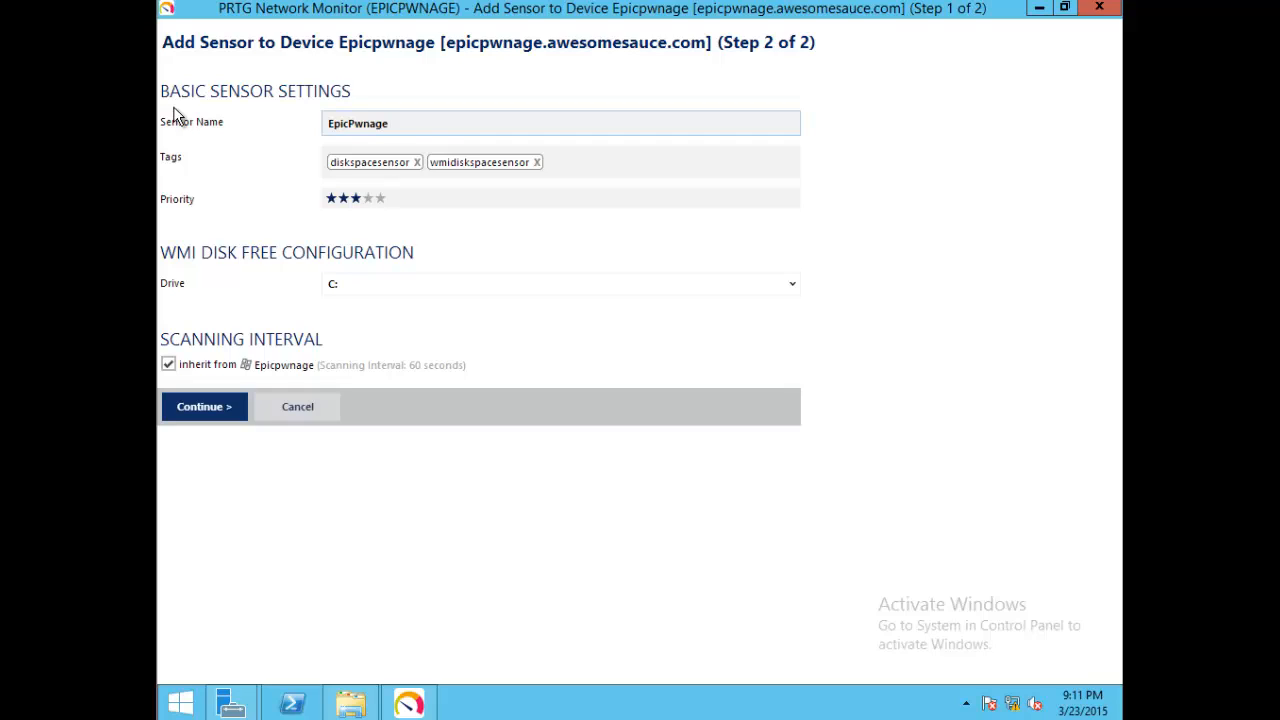
{"action": "type", "text": "- C OS"}
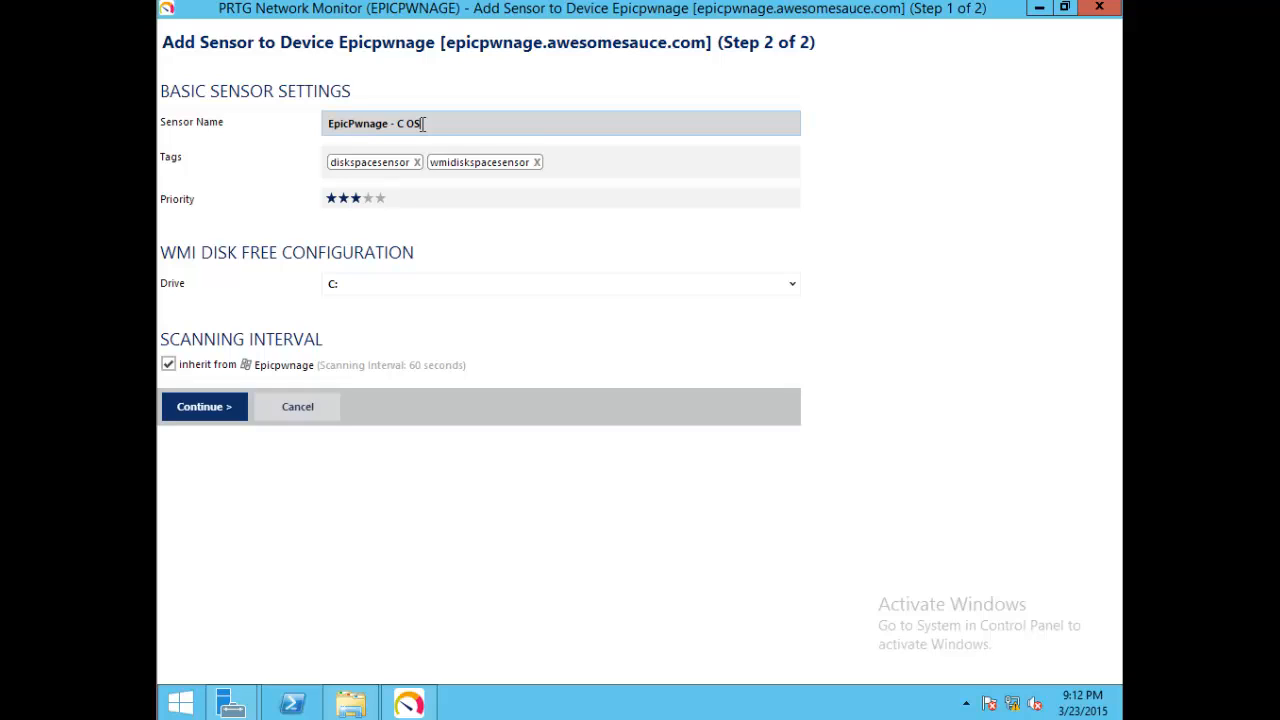
{"action": "key", "text": "BackSpace"}
{"action": "key", "text": "BackSpace"}
{"action": "type", "text": "SQL DATA"}
{"action": "key", "text": "BackSpace"}
{"action": "key", "text": "BackSpace"}
{"action": "key", "text": "BackSpace"}
{"action": "key", "text": "BackSpace"}
{"action": "key", "text": "BackSpace"}
{"action": "key", "text": "BackSpace"}
{"action": "key", "text": "BackSpace"}
{"action": "key", "text": "BackSpace"}
{"action": "type", "text": "S"}
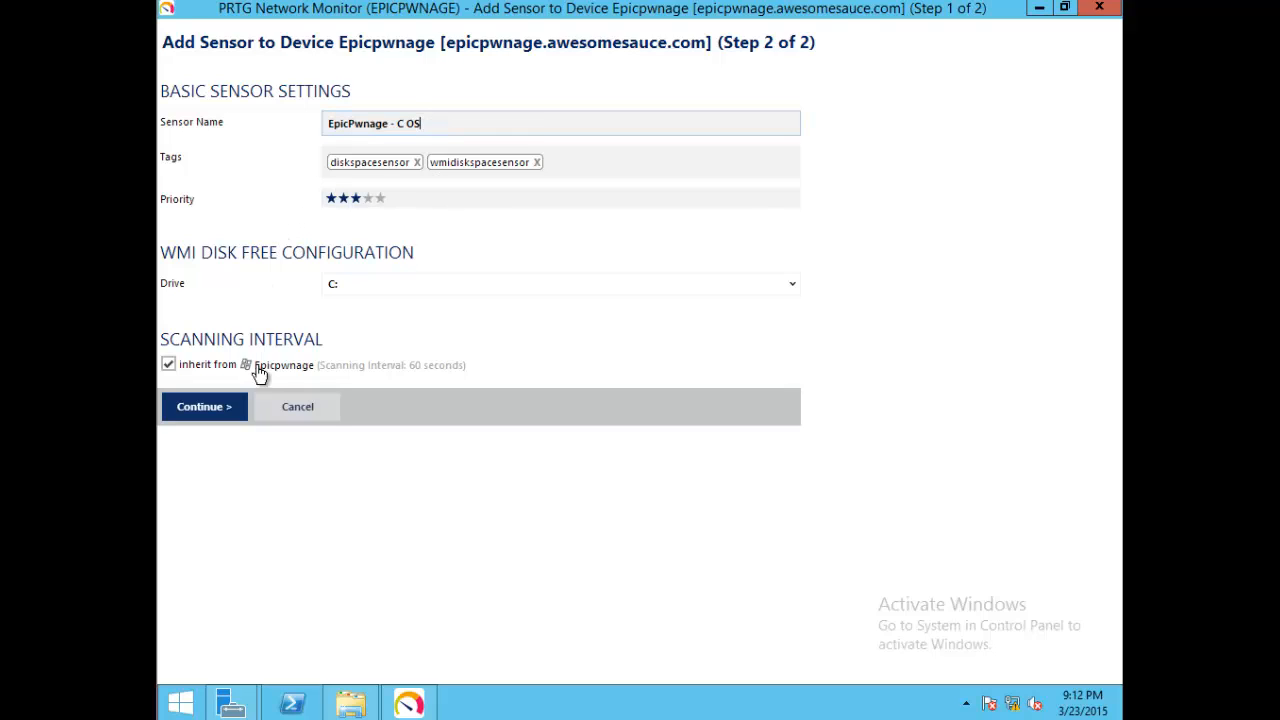
Create the free disk space sensor and open its overview from under the Epicpwnage device
{"action": "left_click", "coordinate": [226, 412]}
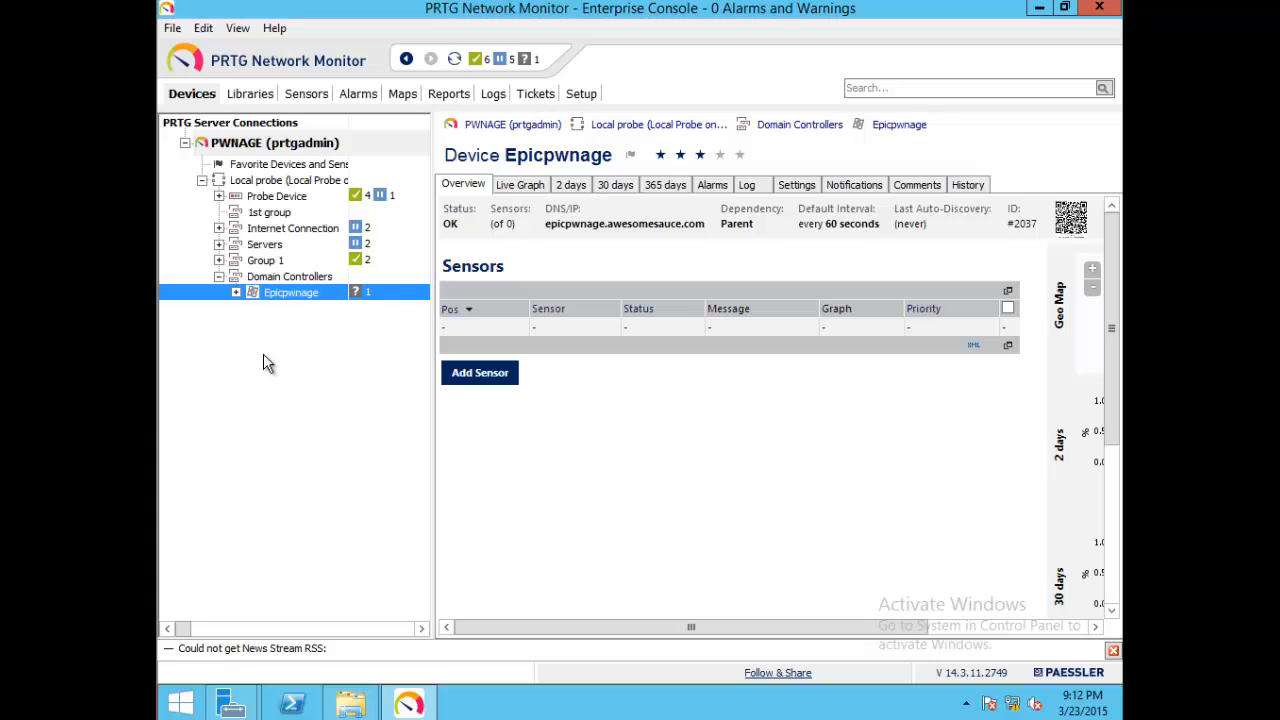
{"action": "left_click", "coordinate": [236, 293]}
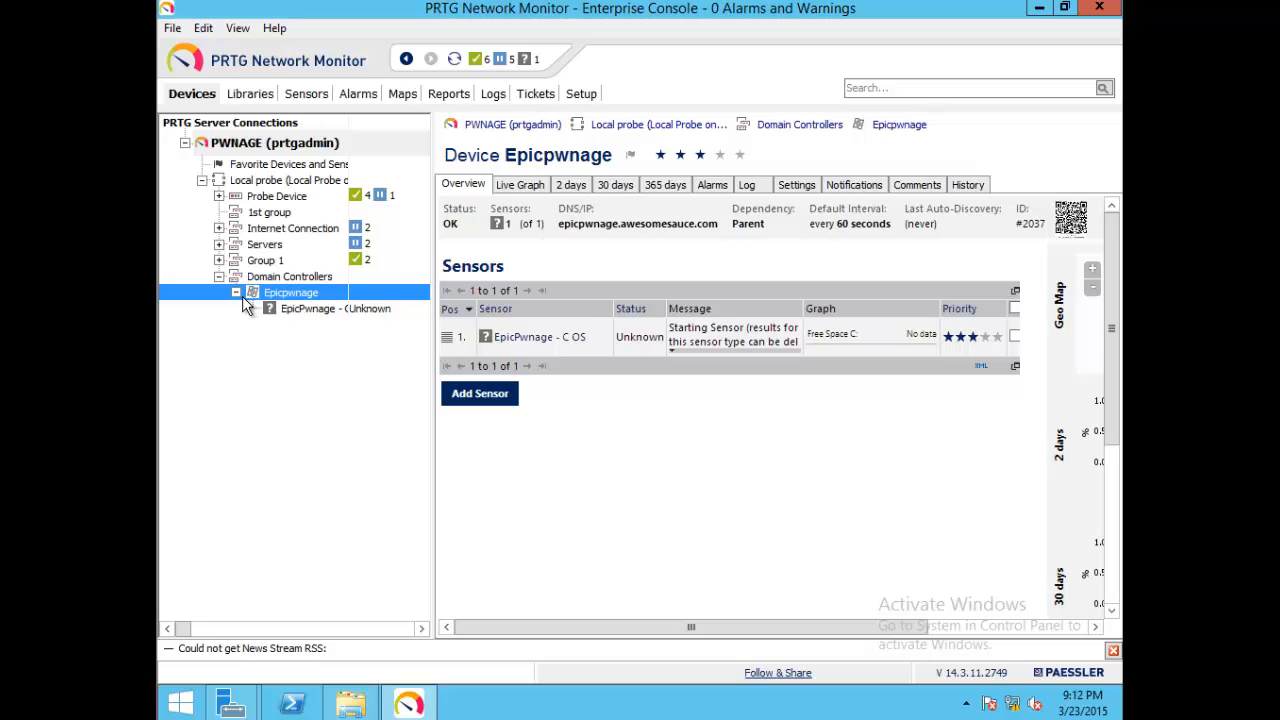
{"action": "left_click", "coordinate": [290, 308]}
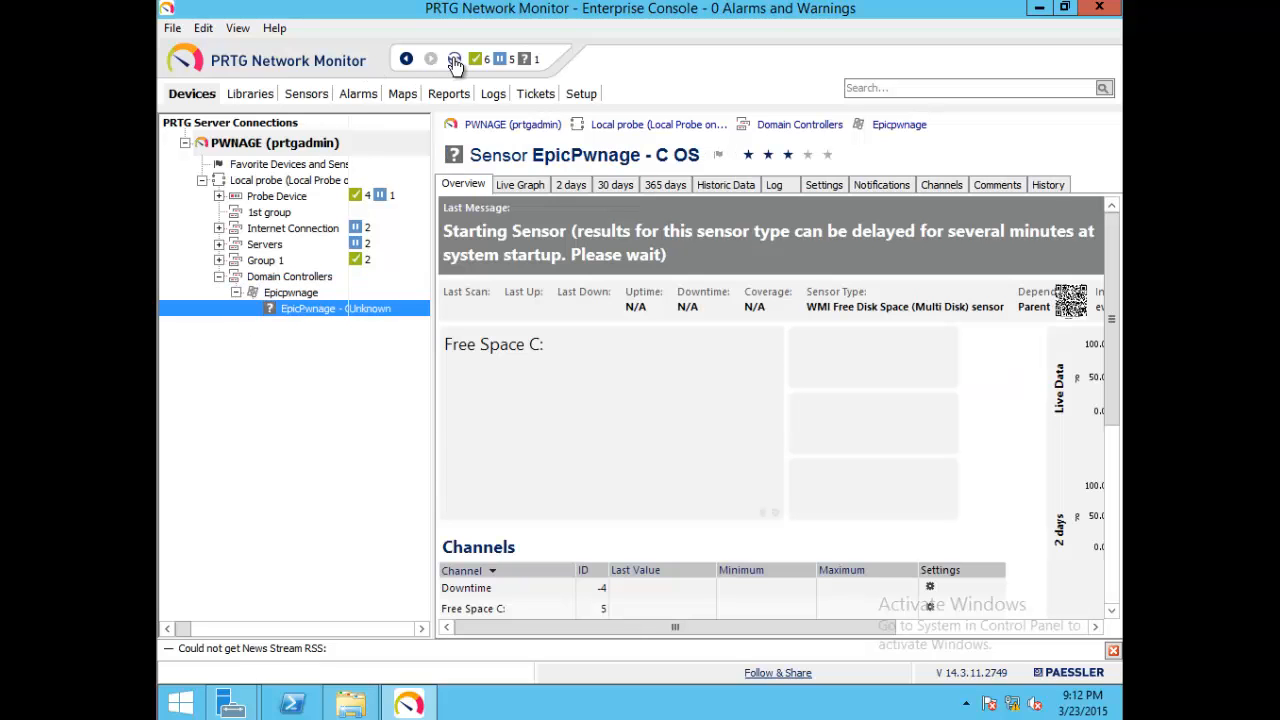
Refresh the view, run an immediate check of the EpicPwnage - C OS sensor, and review its gauges and channels
{"action": "left_click", "coordinate": [455, 61]}
{"action": "right_click", "coordinate": [330, 323]}
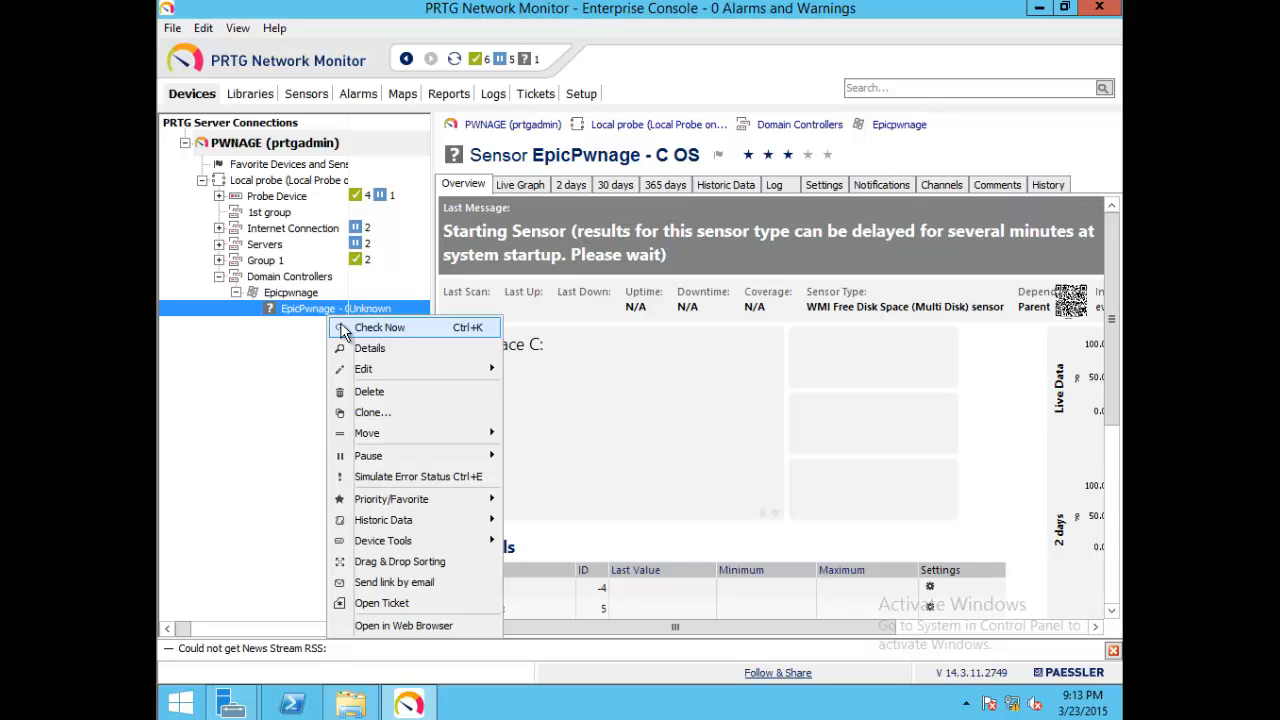
{"action": "left_click", "coordinate": [341, 327]}
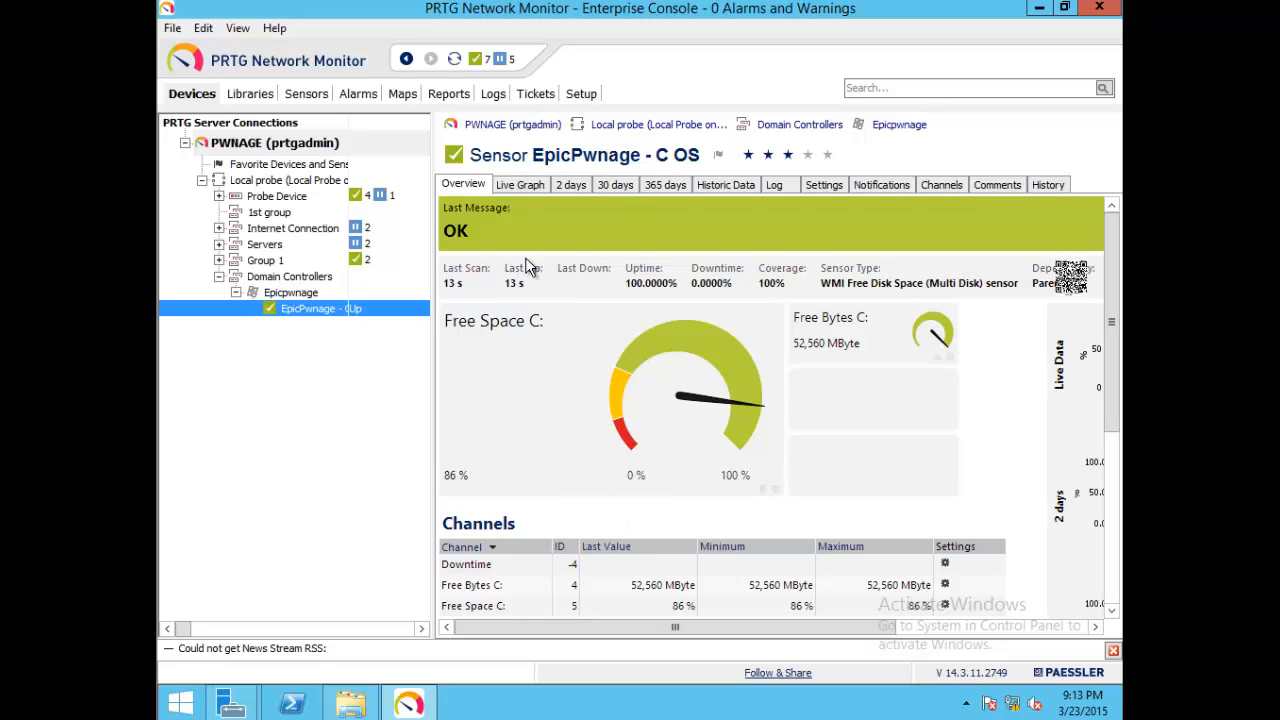
{"action": "left_click_drag", "start_coordinate": [1118, 425], "coordinate": [1120, 490]}
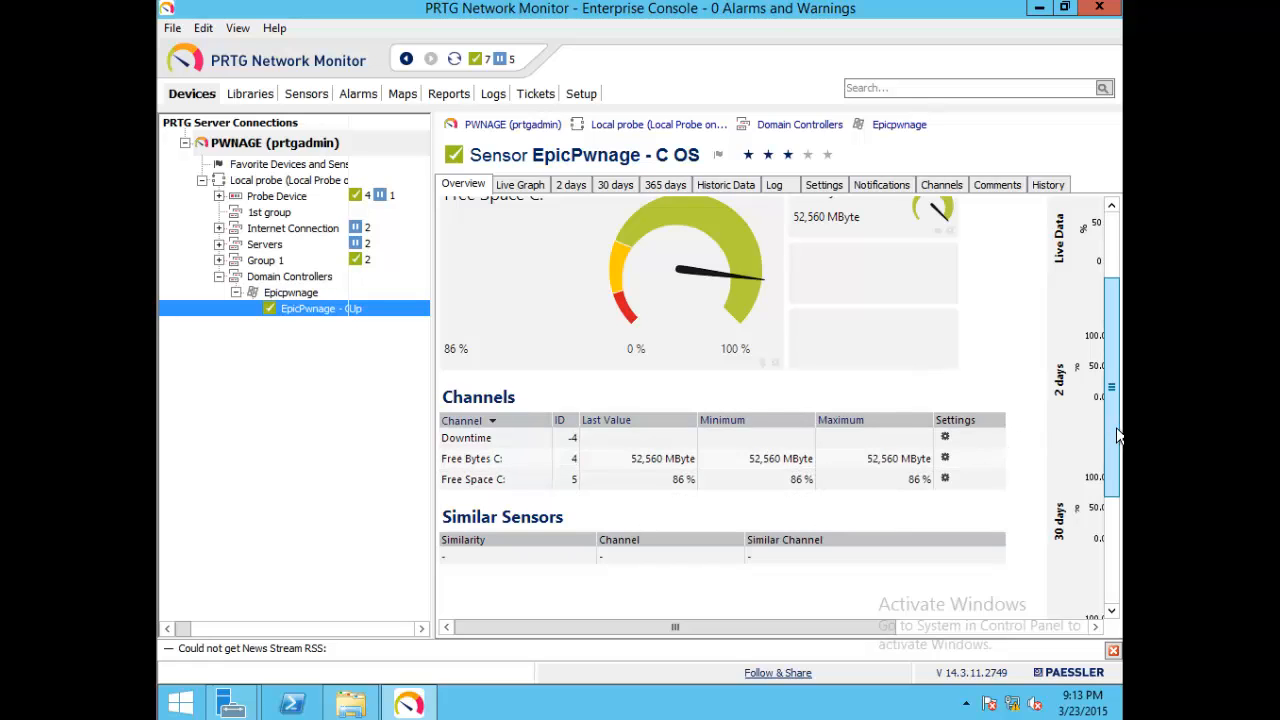
{"action": "left_click_drag", "start_coordinate": [1118, 436], "coordinate": [1113, 382]}
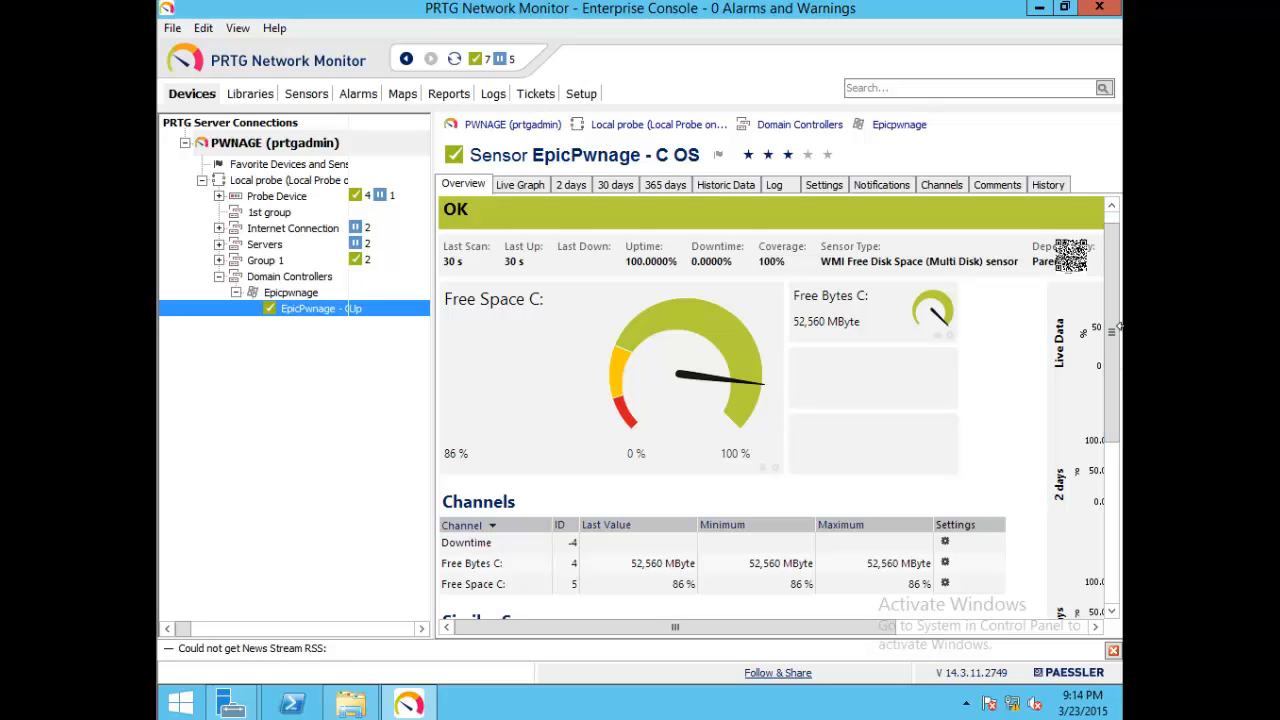
{"action": "key", "text": "alt"}
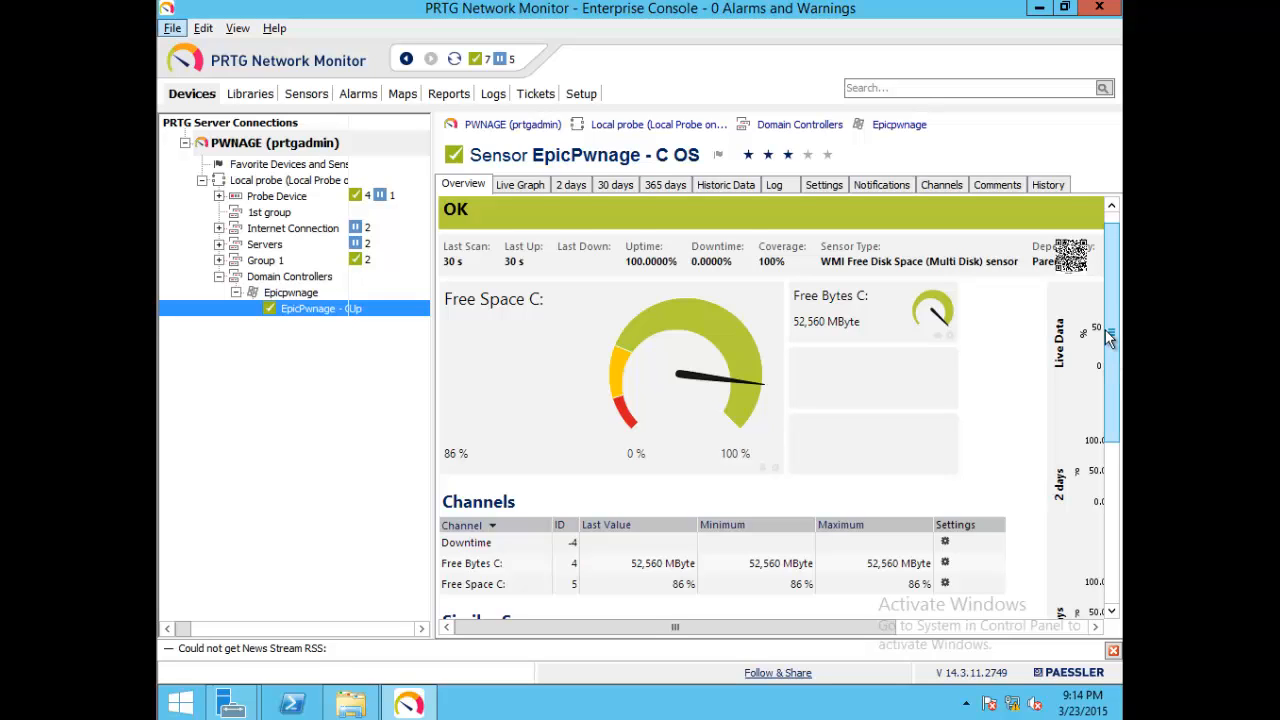